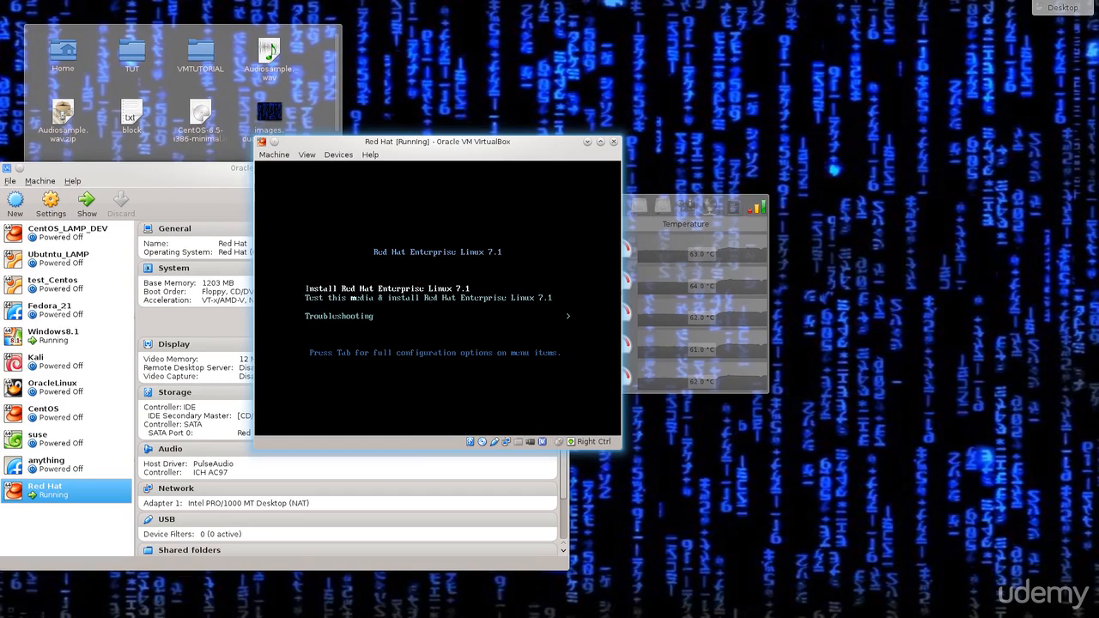
Step: Boot the 'Install Red Hat Enterprise Linux 7.1' entry from the VM's boot menu
key("Return")
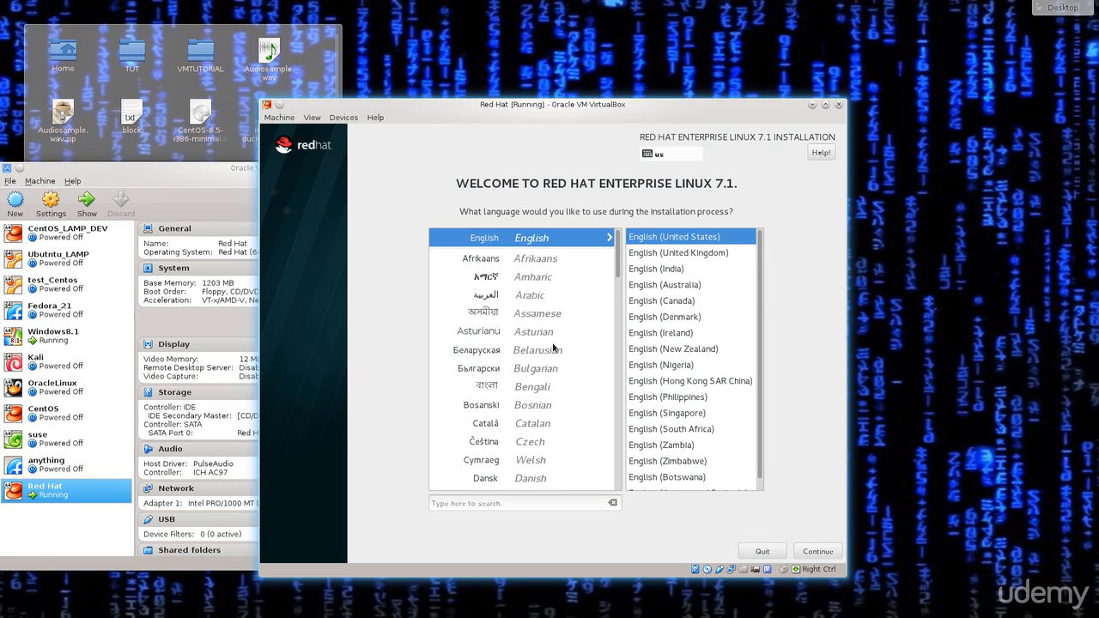
Step: Capture the mouse into the VM, then pick English (United Kingdom) as the installer language
left_click(553, 344)
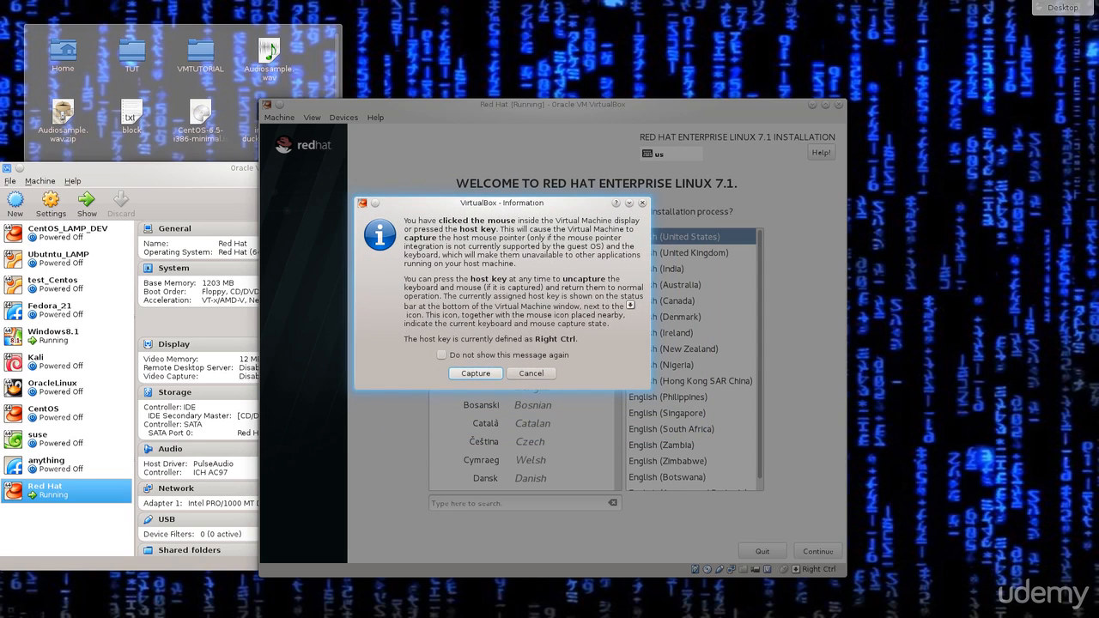
key("Return")
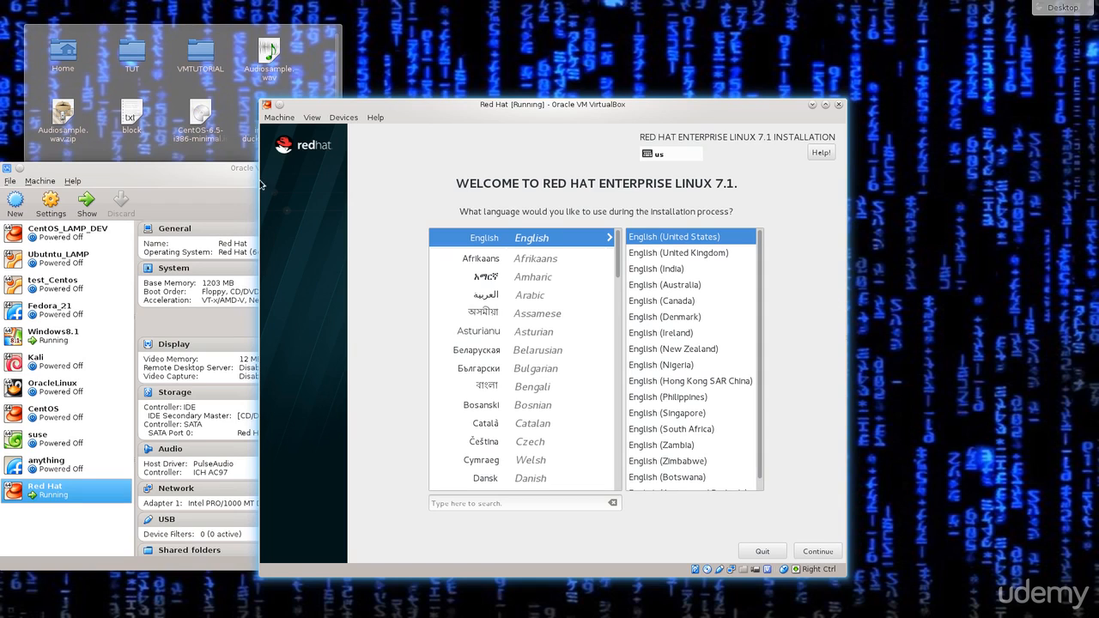
left_click(624, 304)
left_click(526, 418)
left_click(696, 260)
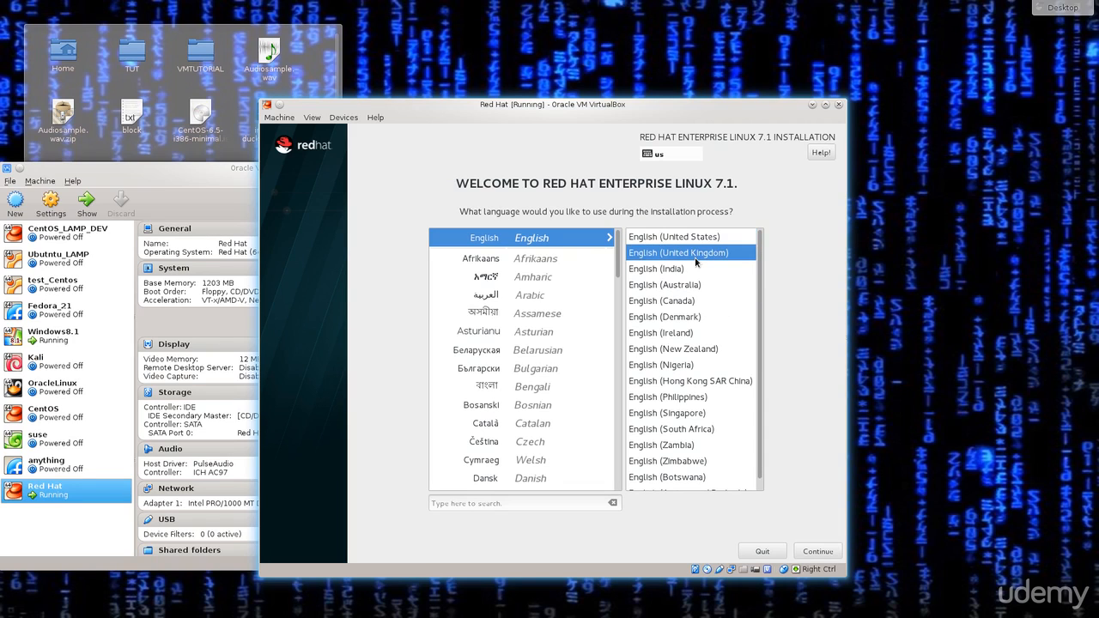
left_click(822, 550)
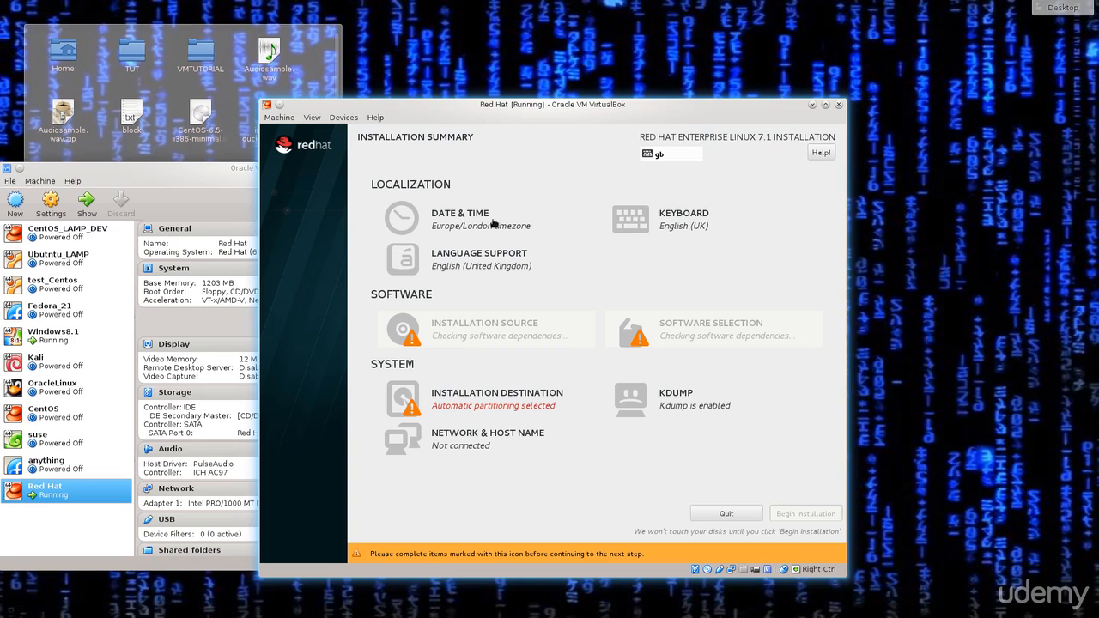
Step: Pick Europe/Isle of Man on the Date & Time map and confirm it
left_click(456, 228)
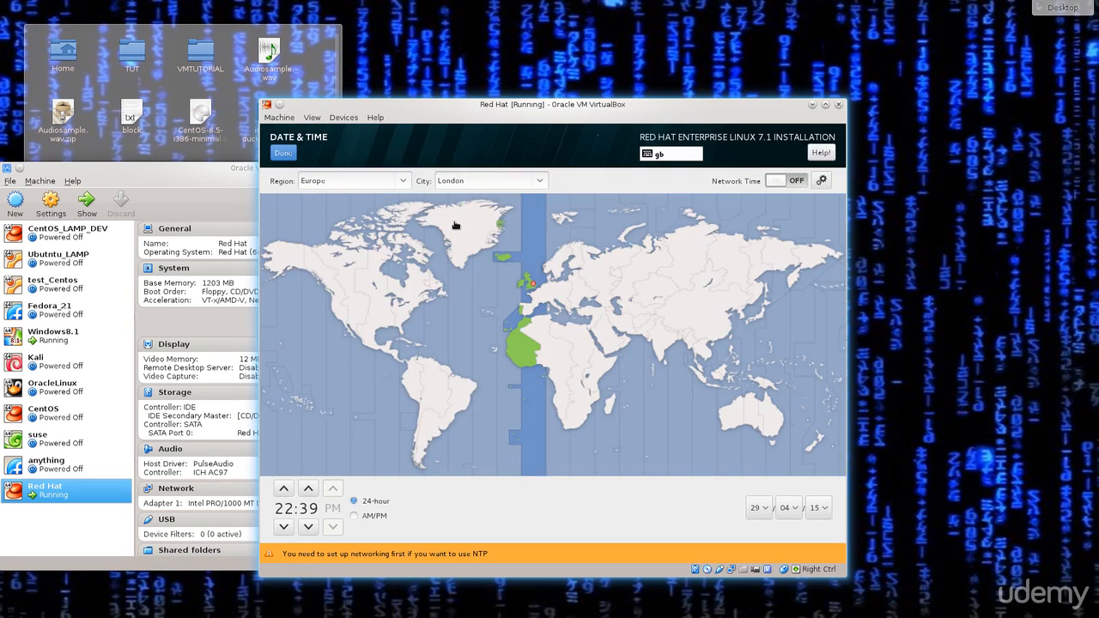
left_click(693, 276)
left_click(584, 273)
left_click(566, 262)
left_click(560, 261)
left_click(530, 287)
left_click(292, 153)
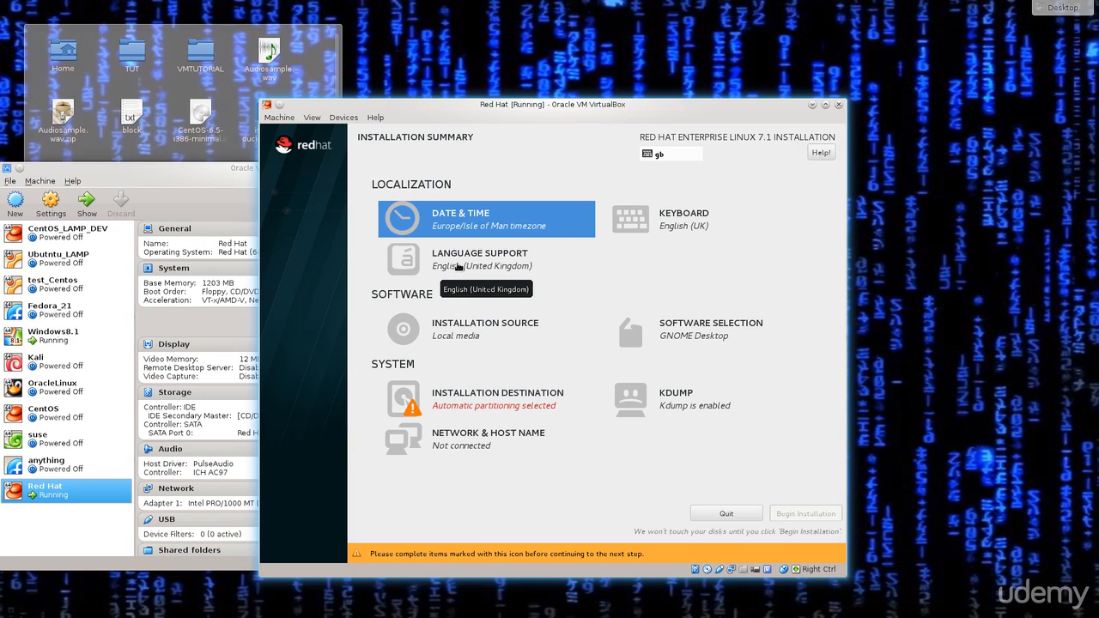
Step: Open Software Selection, ticking then unticking Legacy X Window System Compatibility
left_click(729, 336)
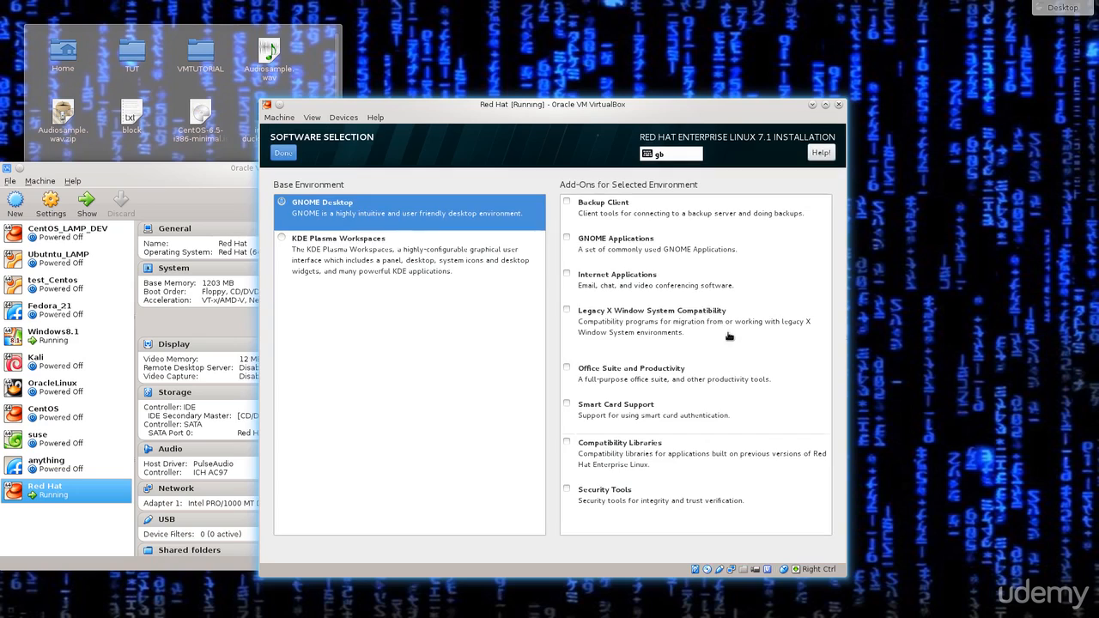
left_click(626, 348)
left_click(568, 310)
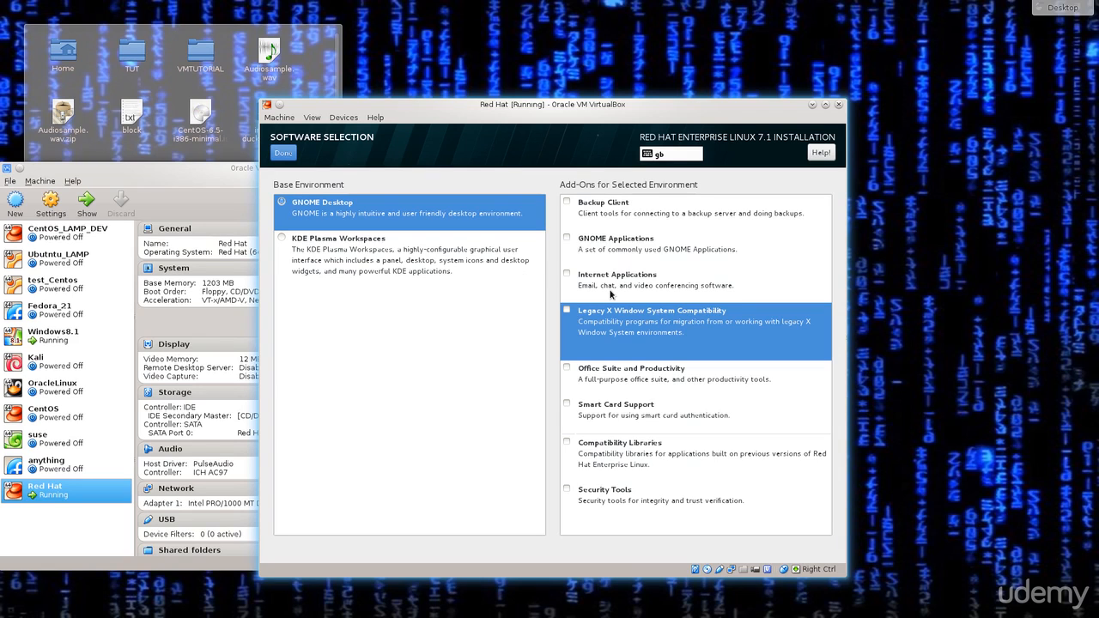
Step: Tick Internet Applications, GNOME Applications, Legacy X, Office Suite, Compatibility Libraries and Security Tools add-ons
left_click(567, 274)
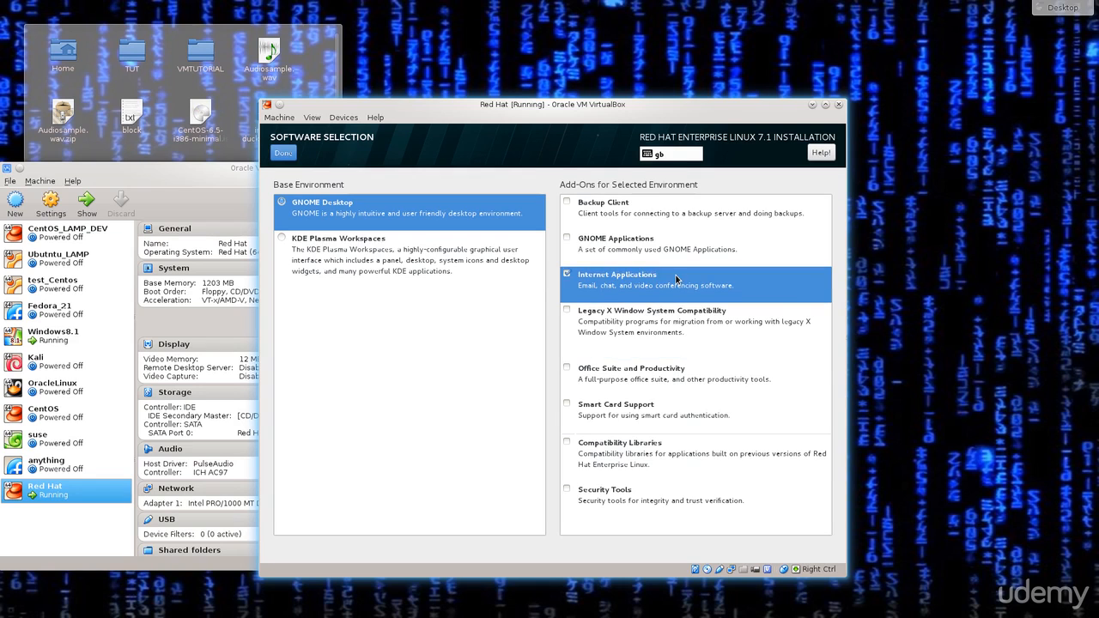
left_click(567, 237)
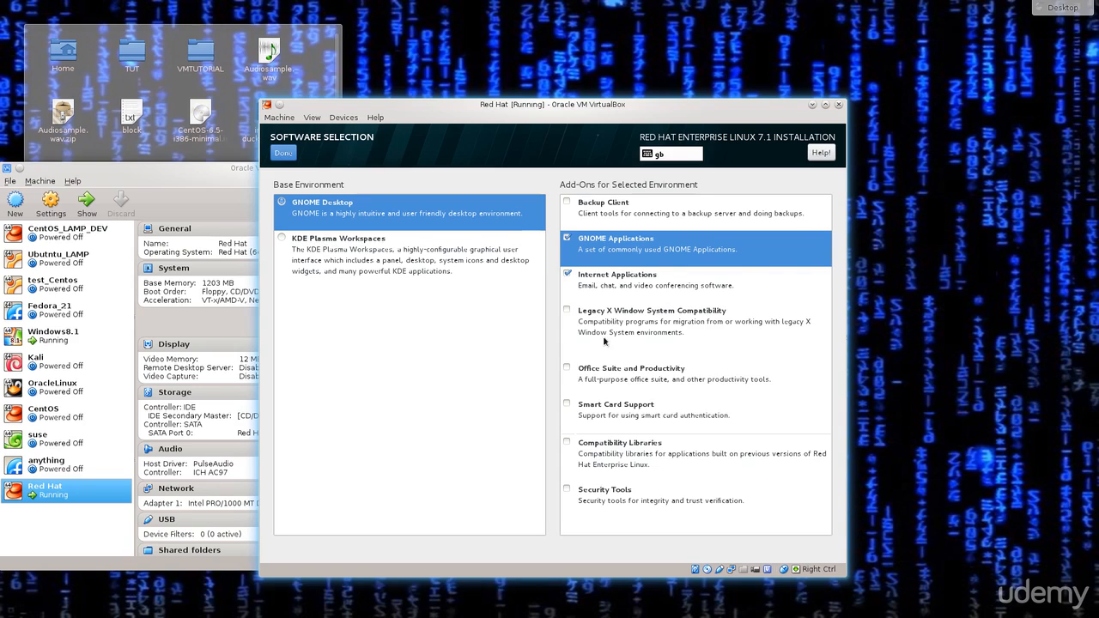
left_click(568, 311)
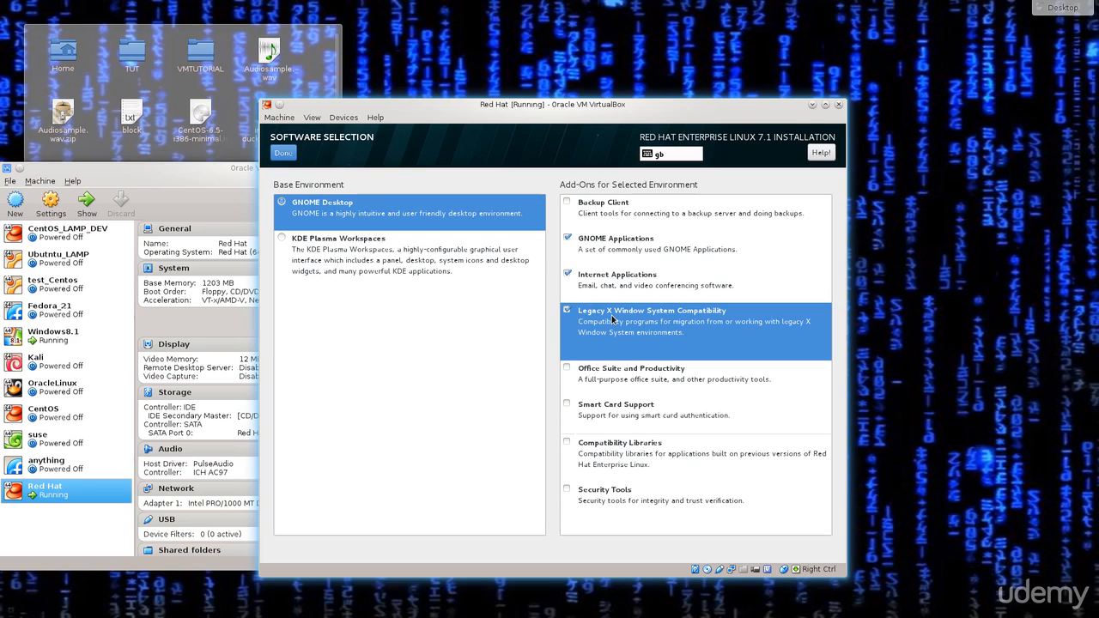
left_click(567, 369)
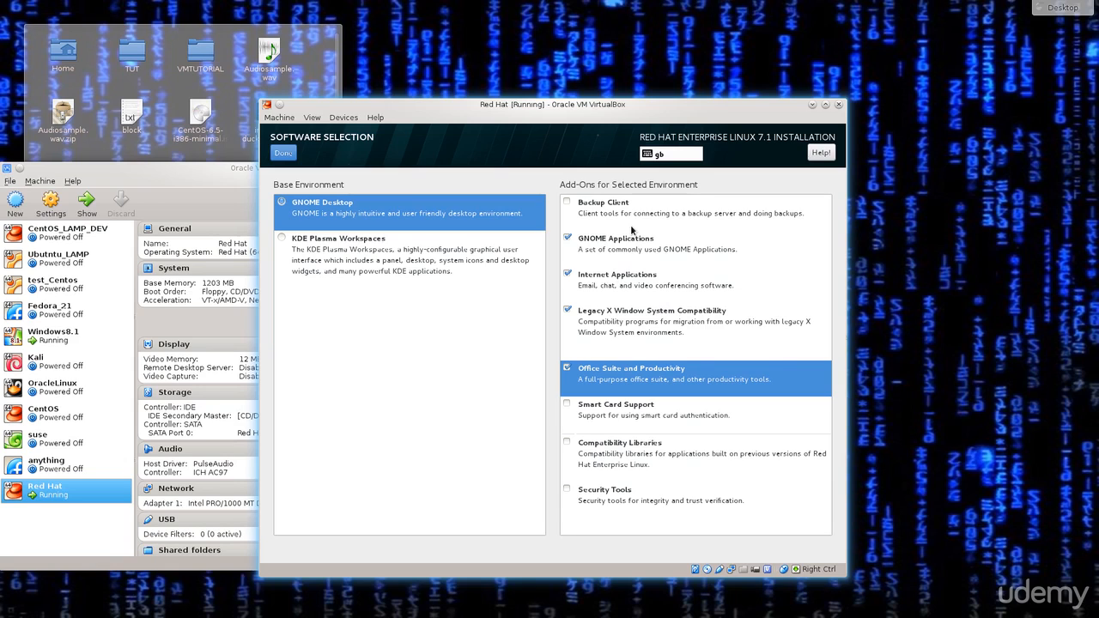
left_click(567, 443)
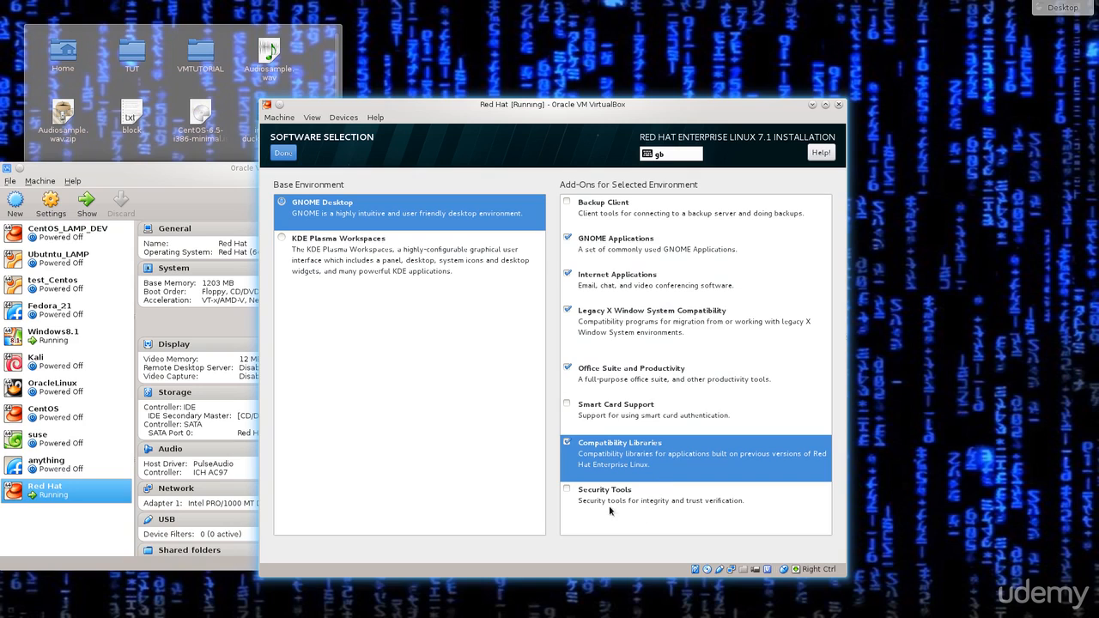
left_click(578, 494)
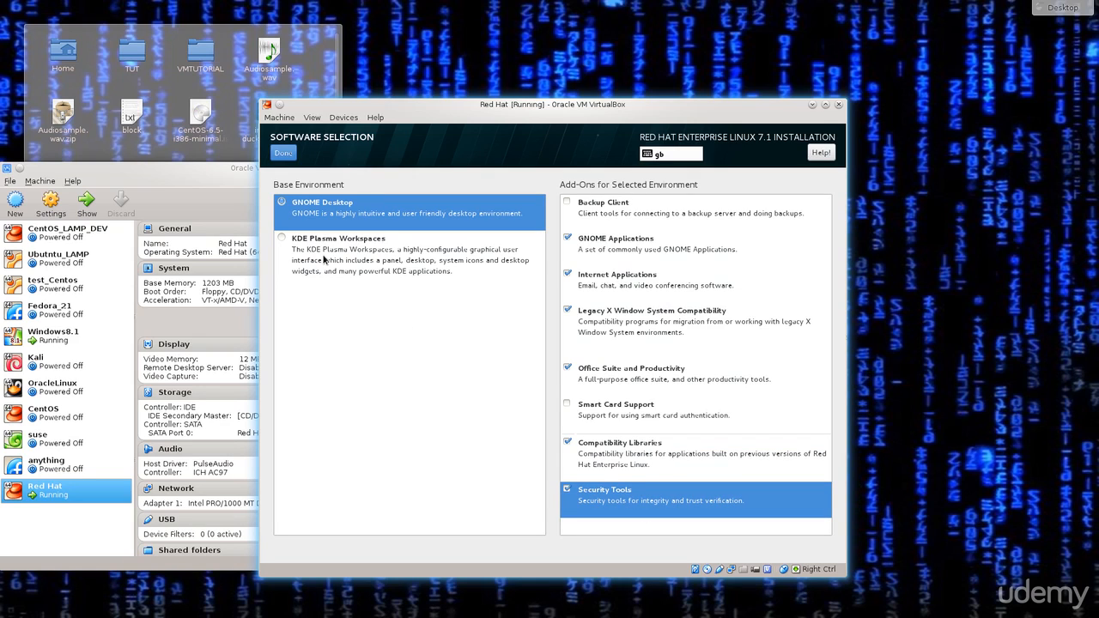
left_click(283, 241)
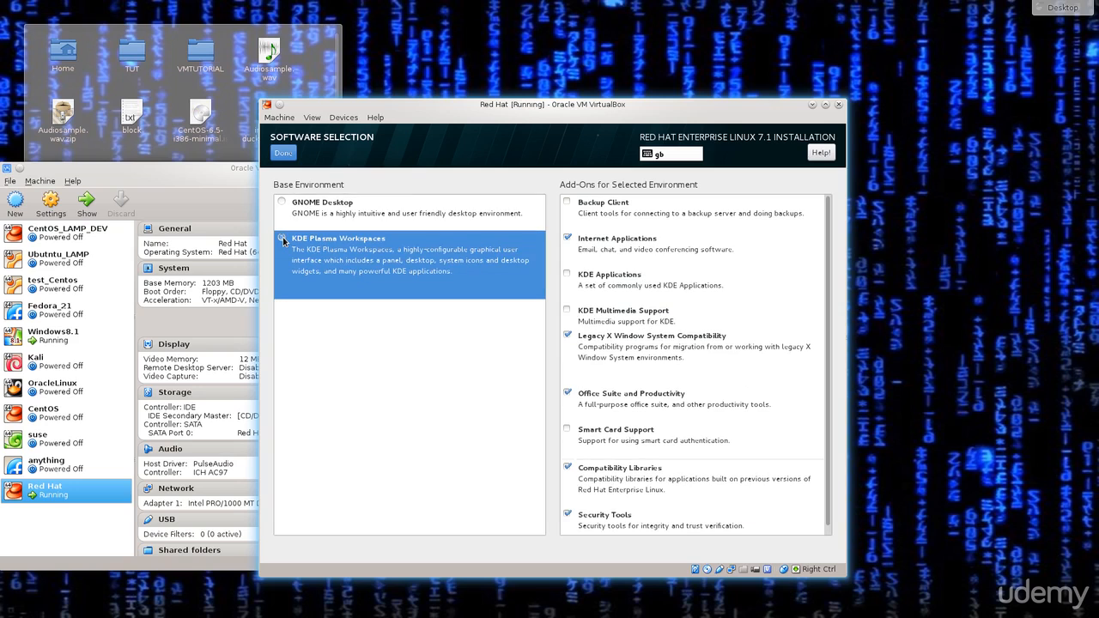
scroll(721, 325, "down", 1)
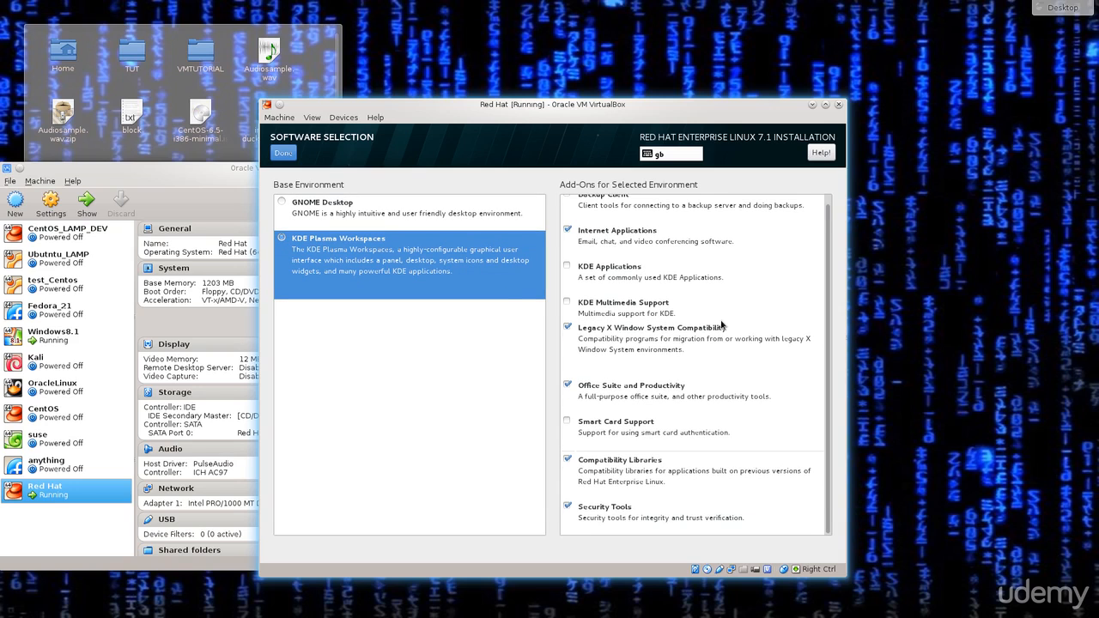
scroll(721, 325, "up", 1)
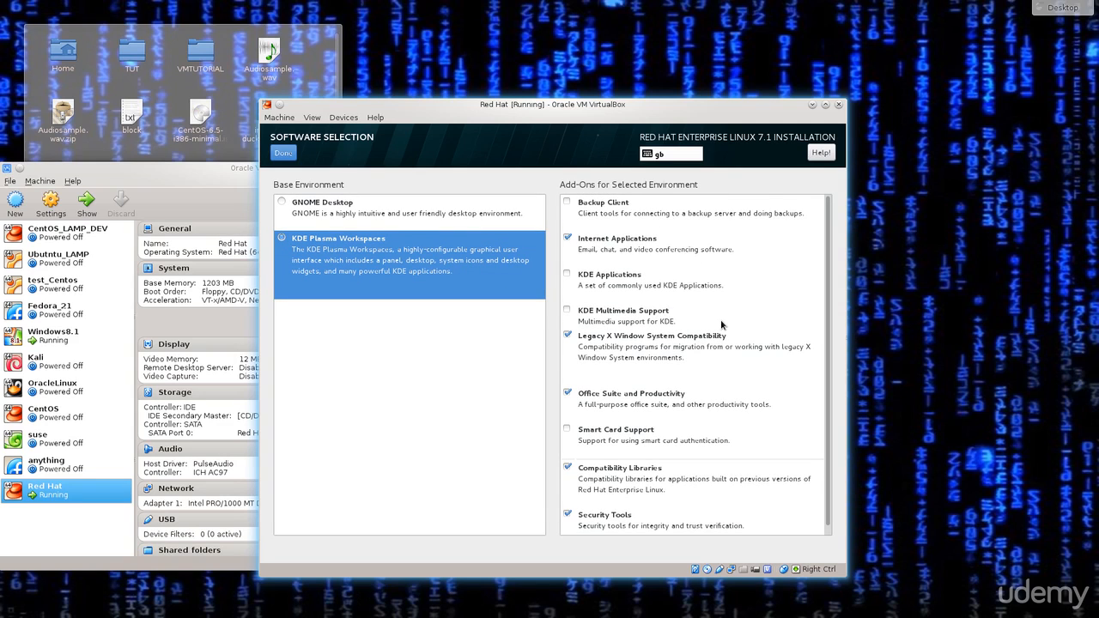
scroll(721, 324, "down", 1)
scroll(593, 311, "up", 1)
left_click(388, 226)
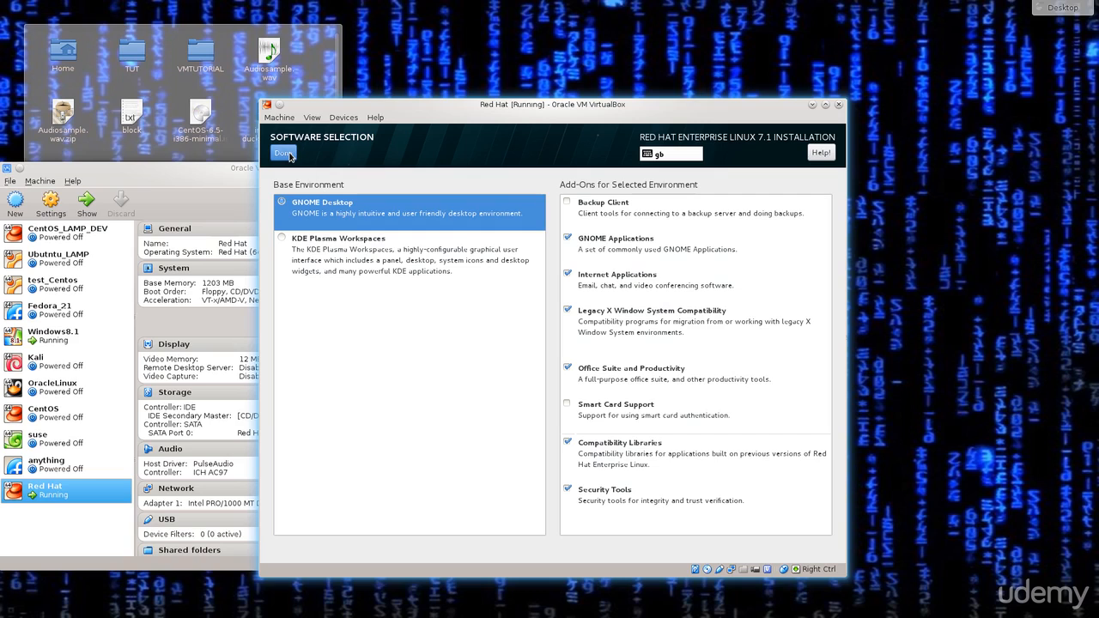
Step: Confirm the GNOME Desktop software choice and go back to the Installation Summary
left_click(284, 153)
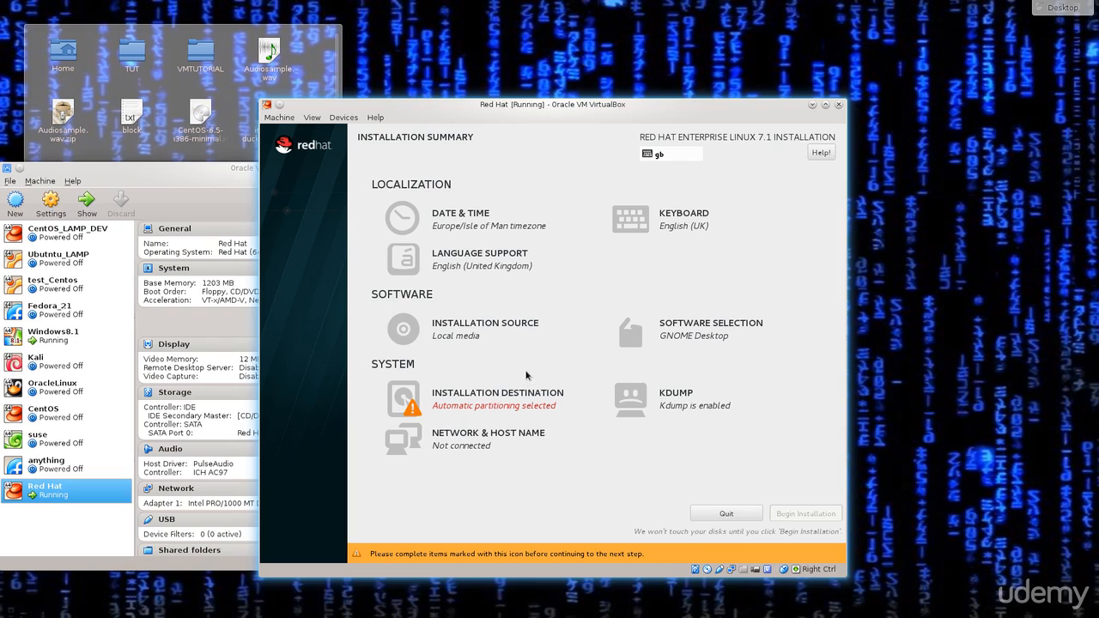
Step: Enable 'Encrypt my data' for the 128 GiB ATA VBOX HARDDISK under Installation Destination
left_click(468, 397)
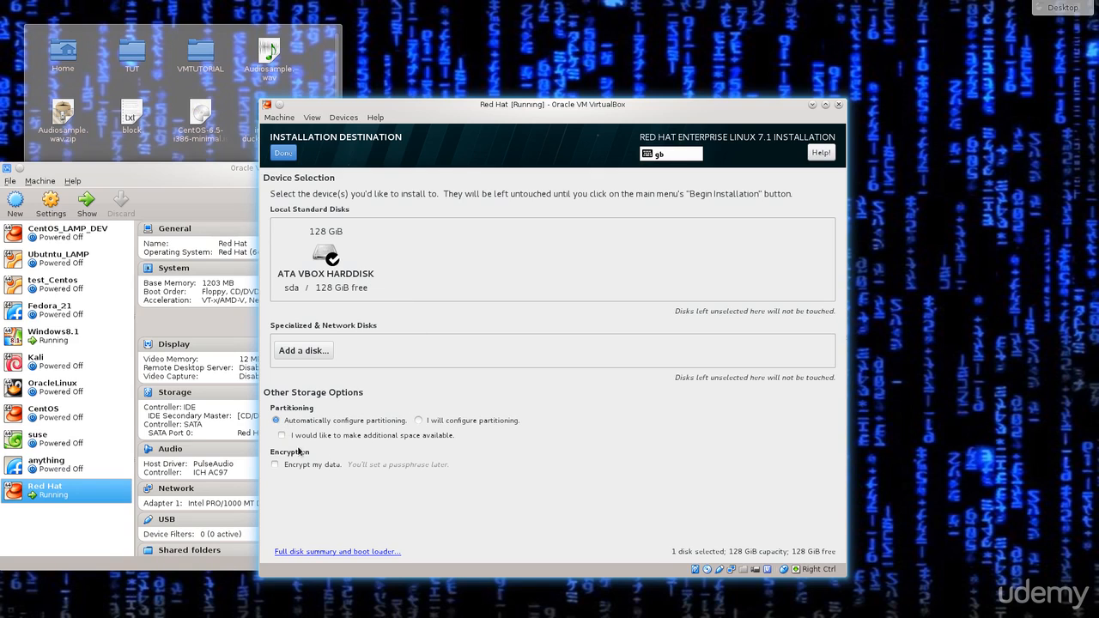
left_click(276, 464)
left_click(350, 553)
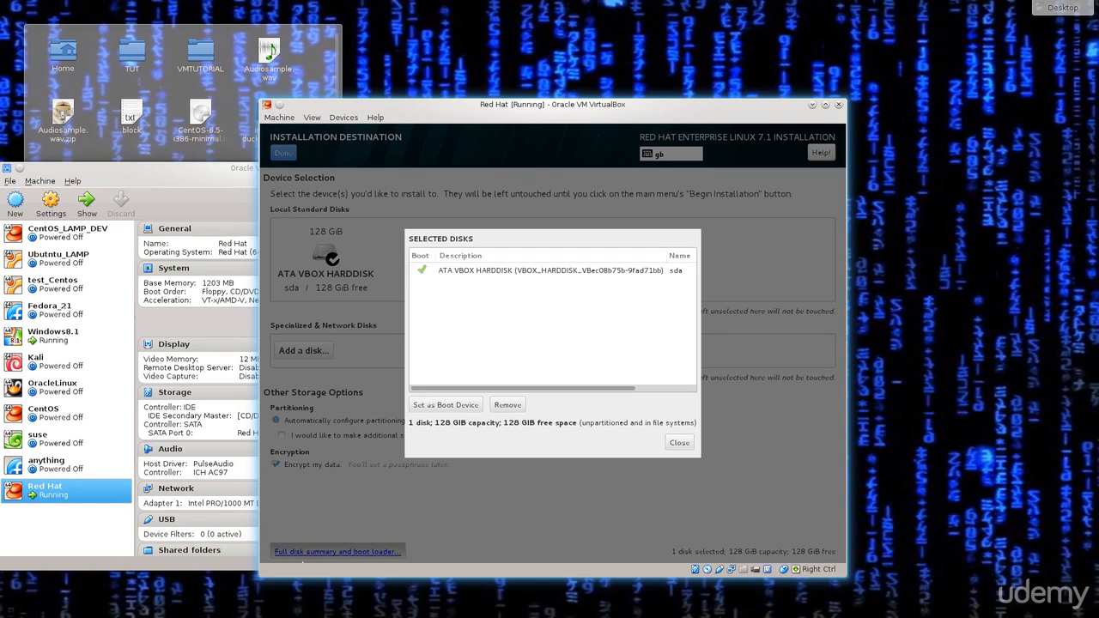
left_click(596, 272)
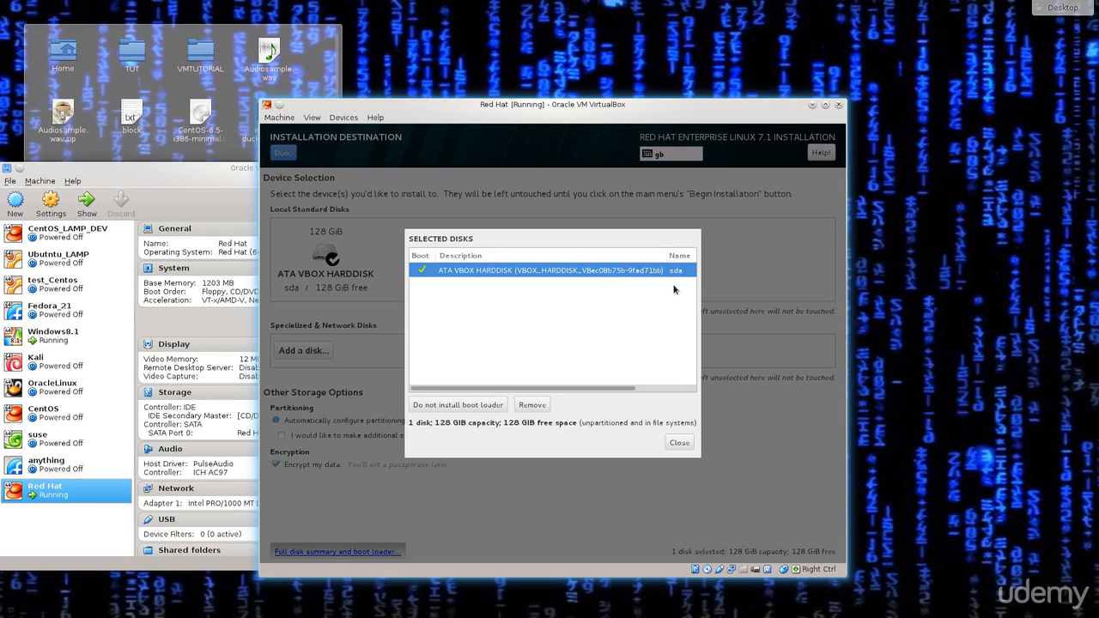
left_click(681, 443)
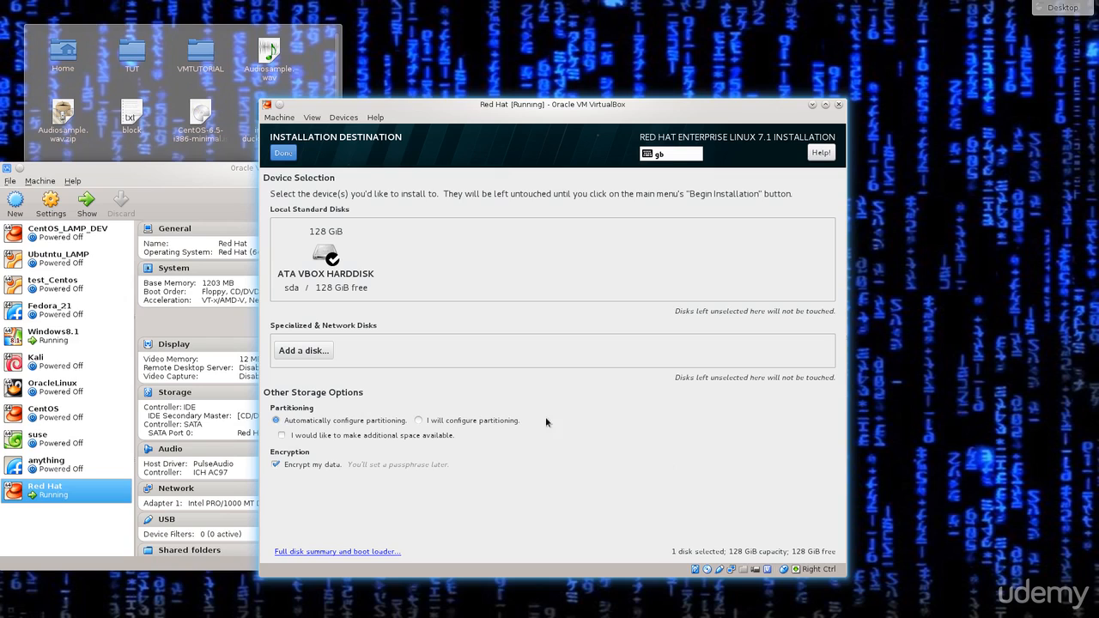
Step: Enter and confirm a disk encryption passphrase, then save it
left_click(276, 150)
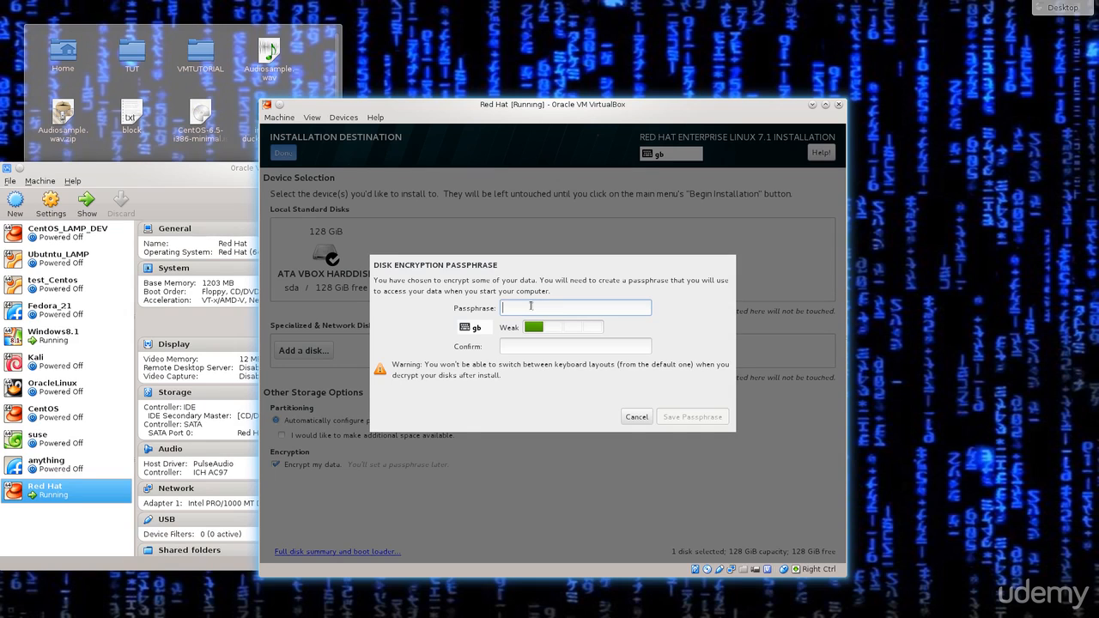
type("1234")
left_click(589, 346)
type("1")
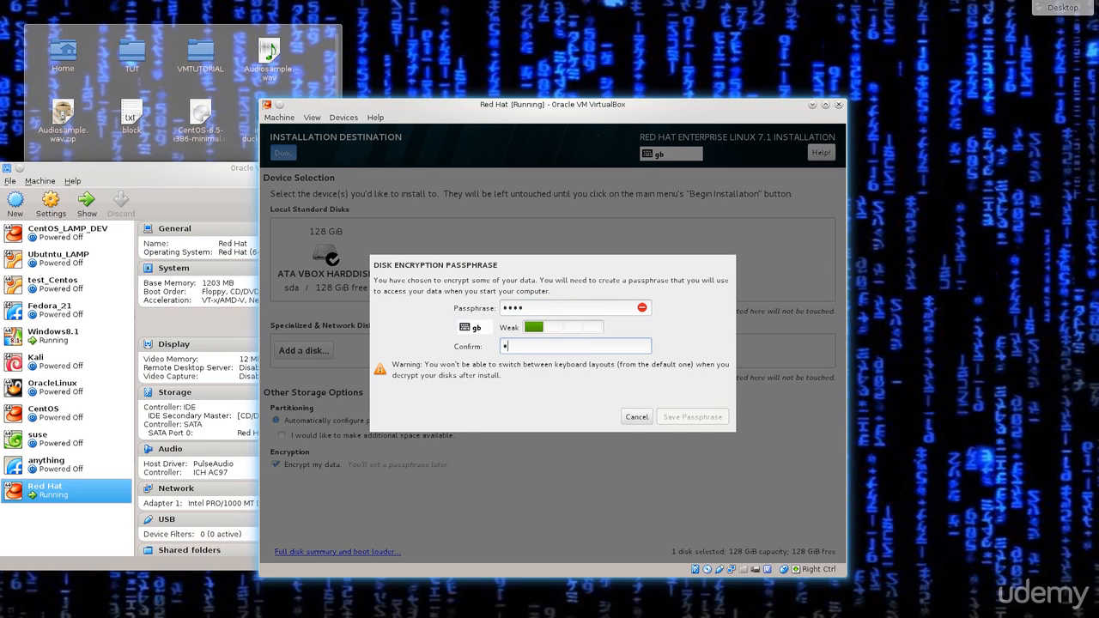
type("234")
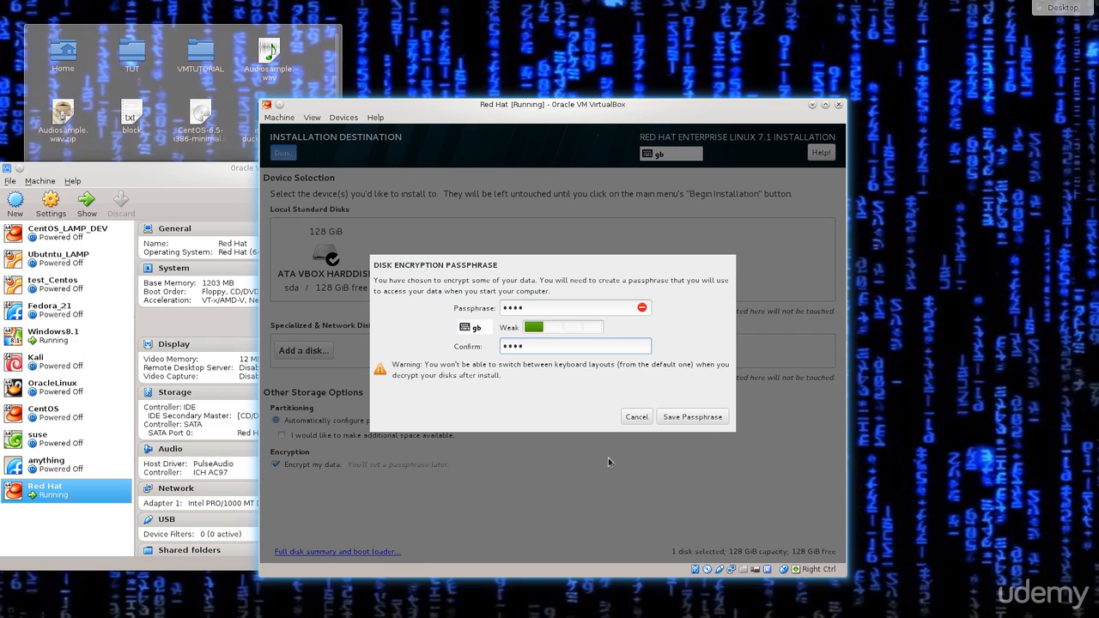
left_click(713, 421)
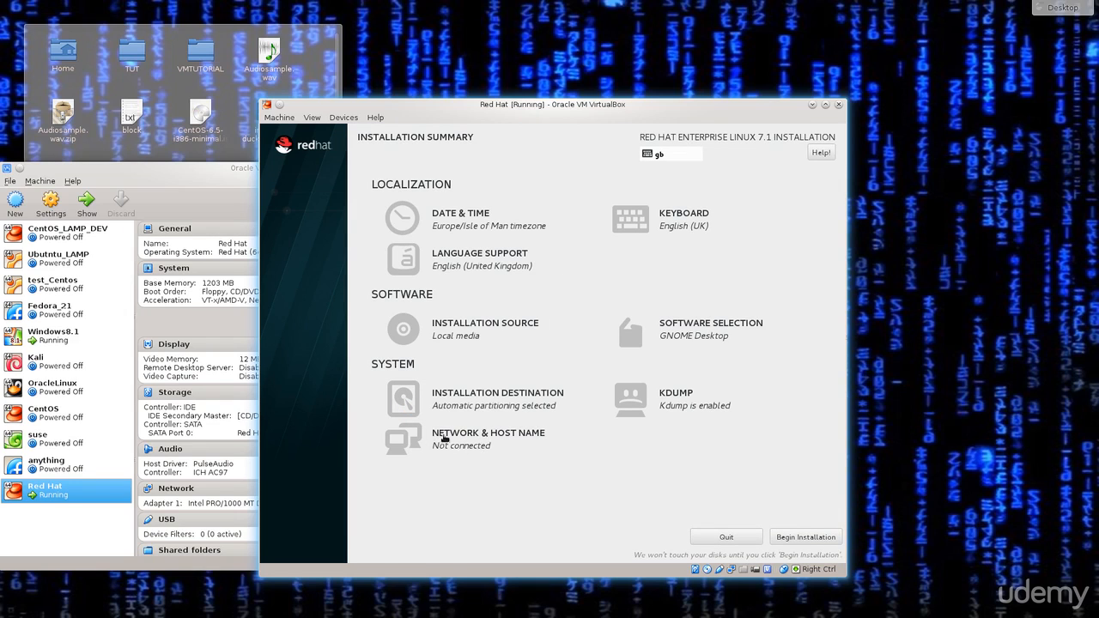
Step: Switch Ethernet (enp0s3) on and recheck Network & Host Name that it's connected
left_click(526, 439)
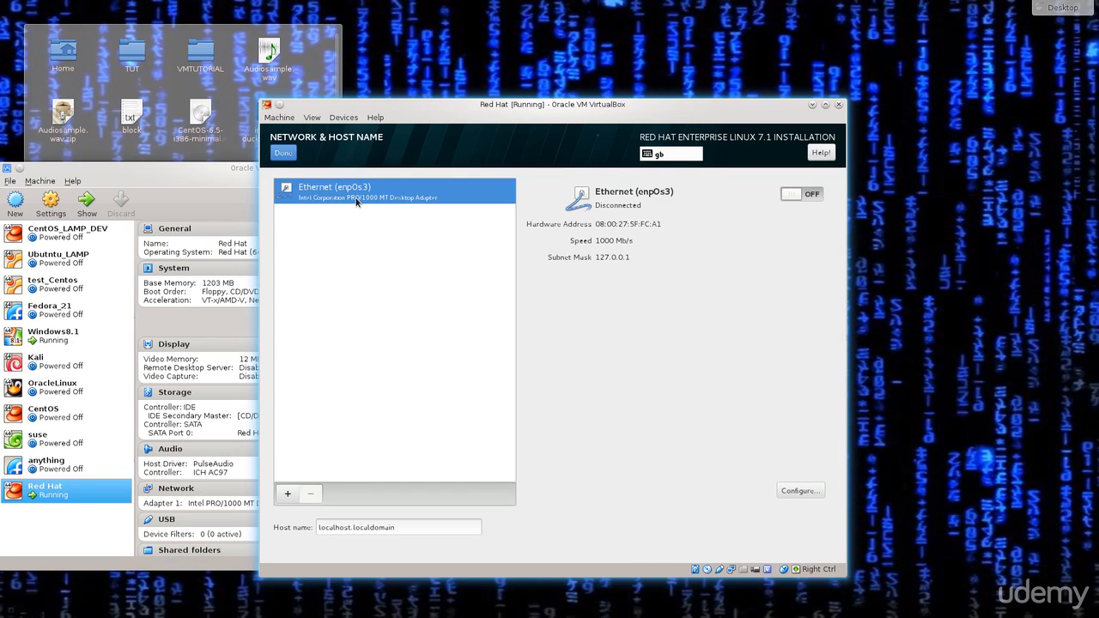
left_click(808, 196)
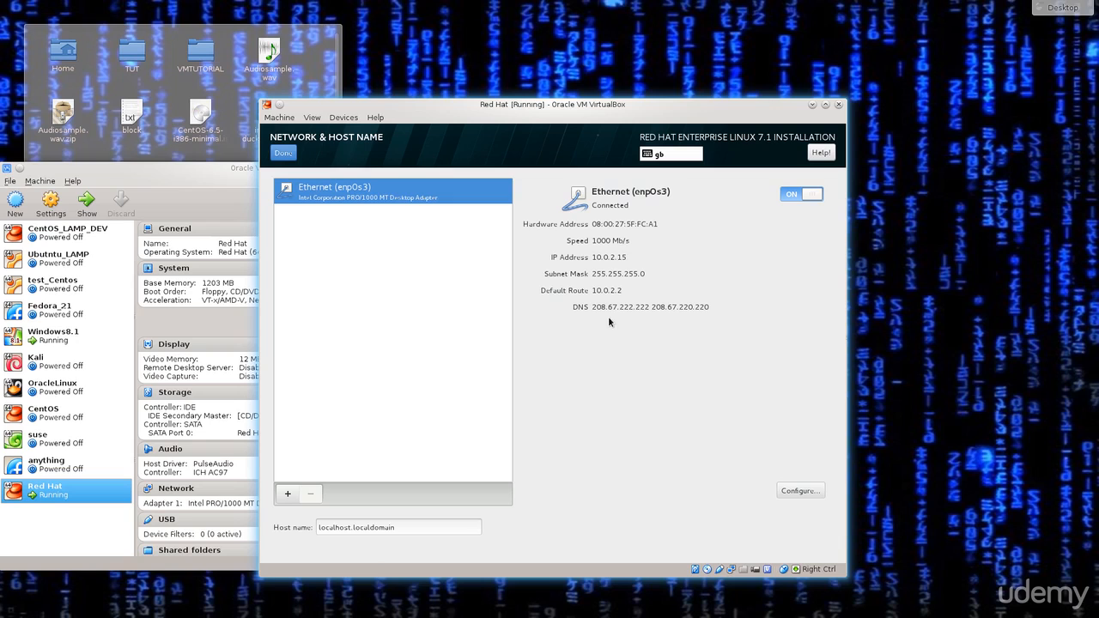
left_click(290, 155)
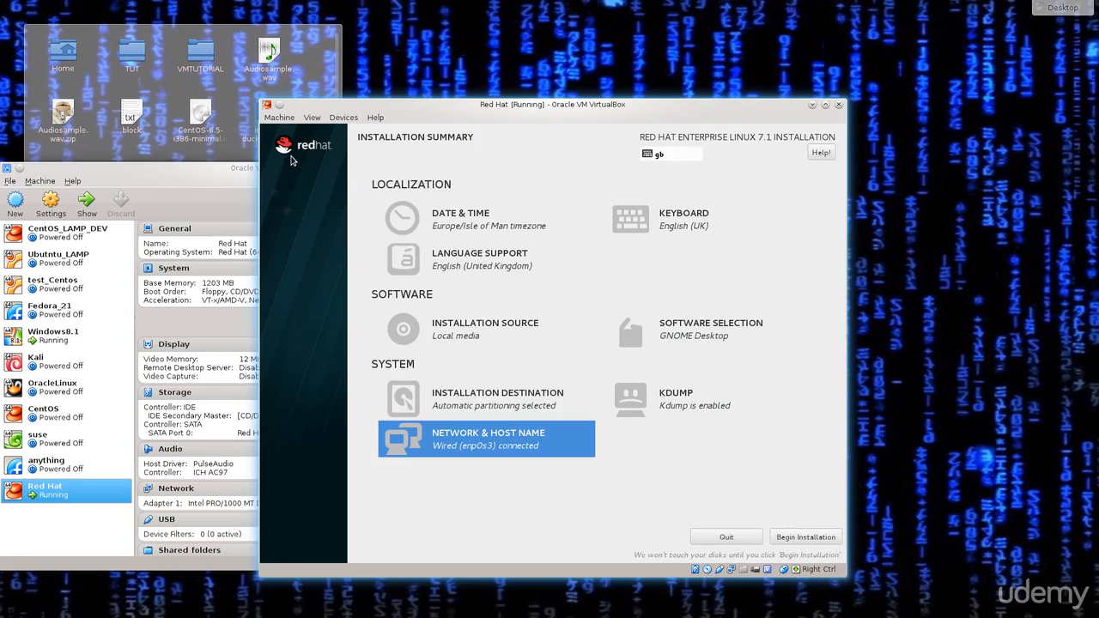
left_click(535, 464)
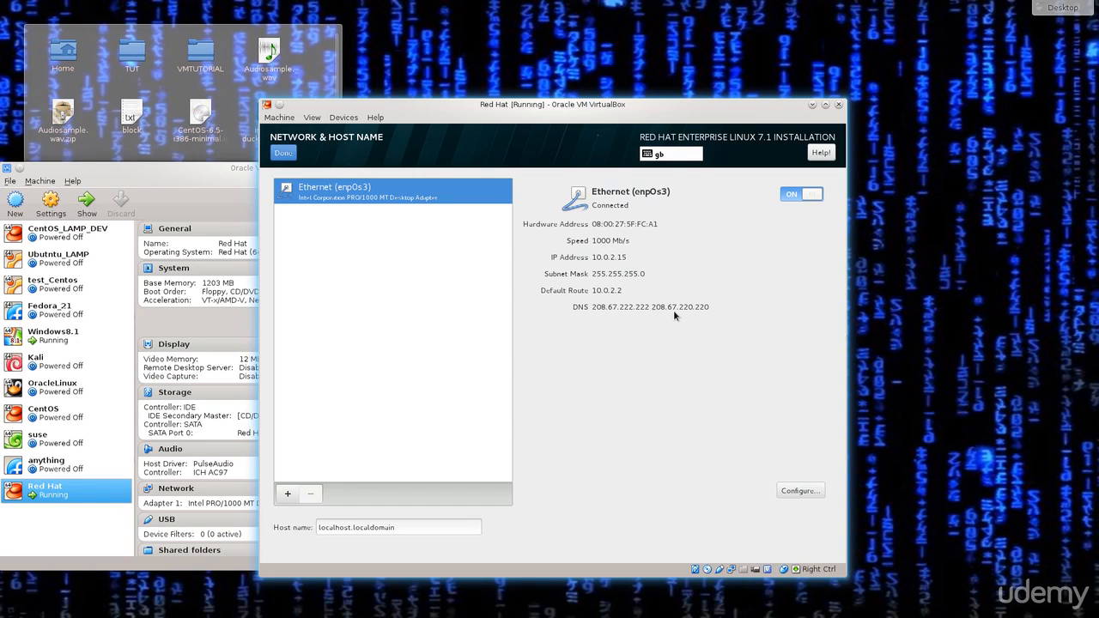
left_click(281, 154)
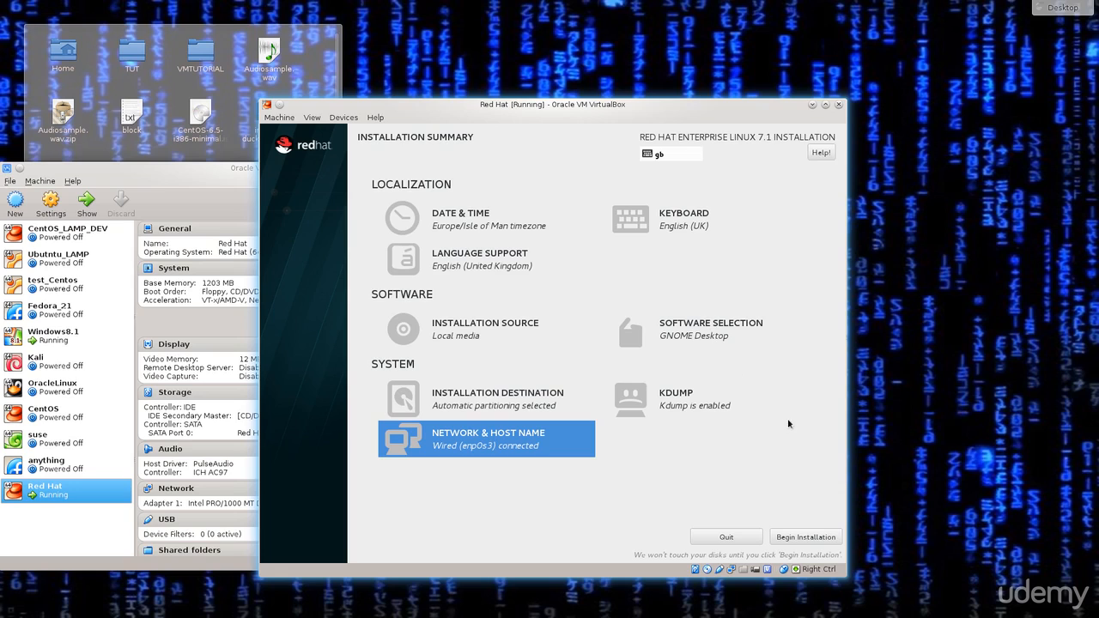
left_click(690, 408)
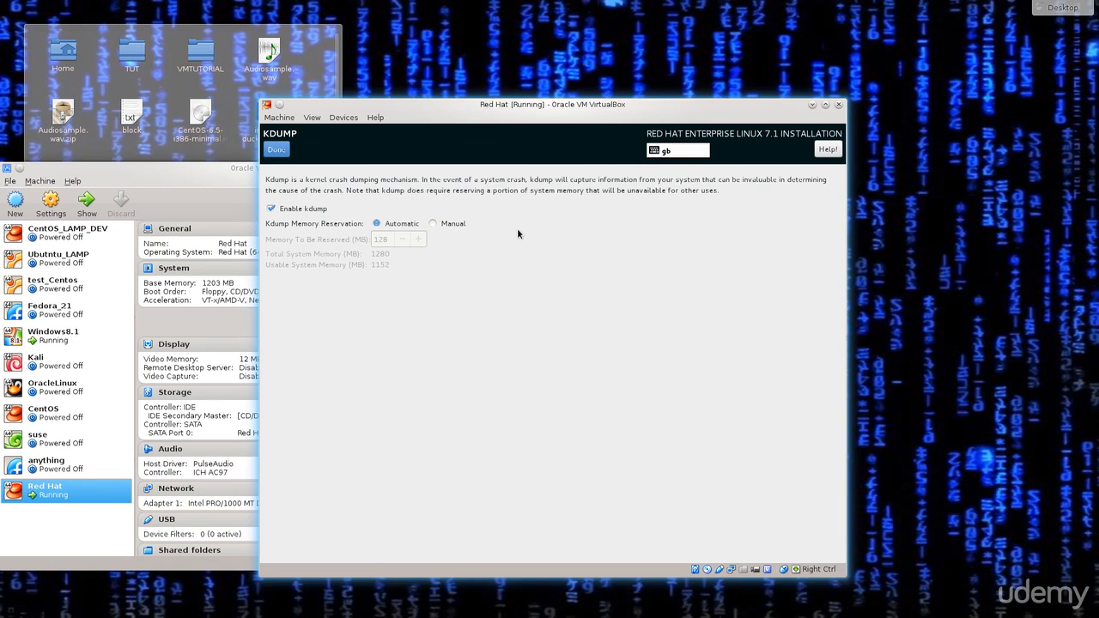
left_click(279, 148)
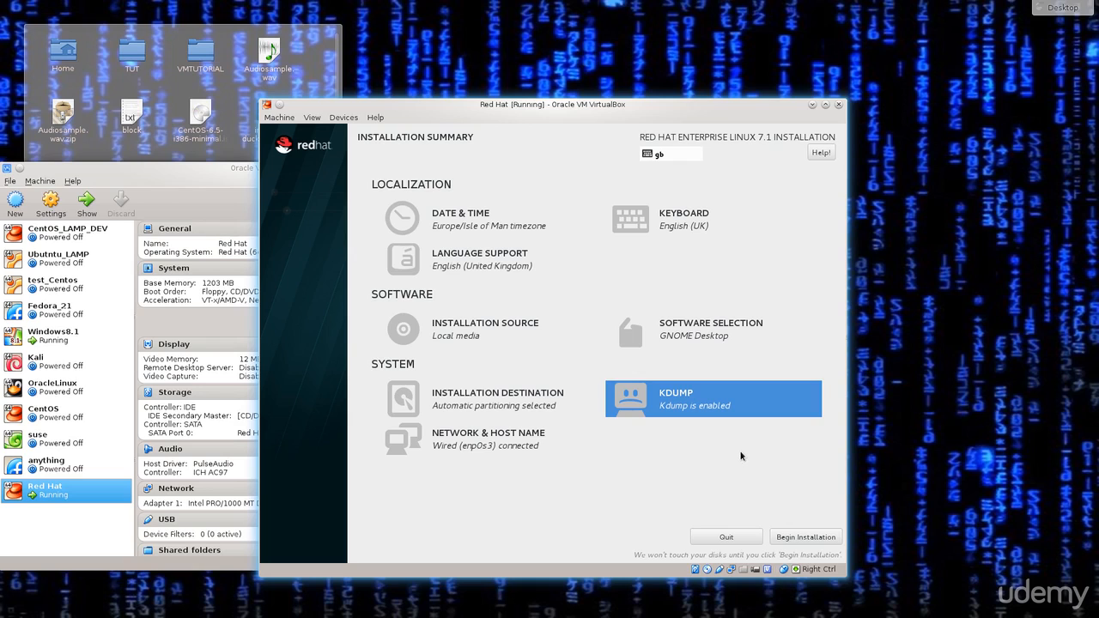
Step: Begin the installation and bring up the Root Password settings
left_click(806, 536)
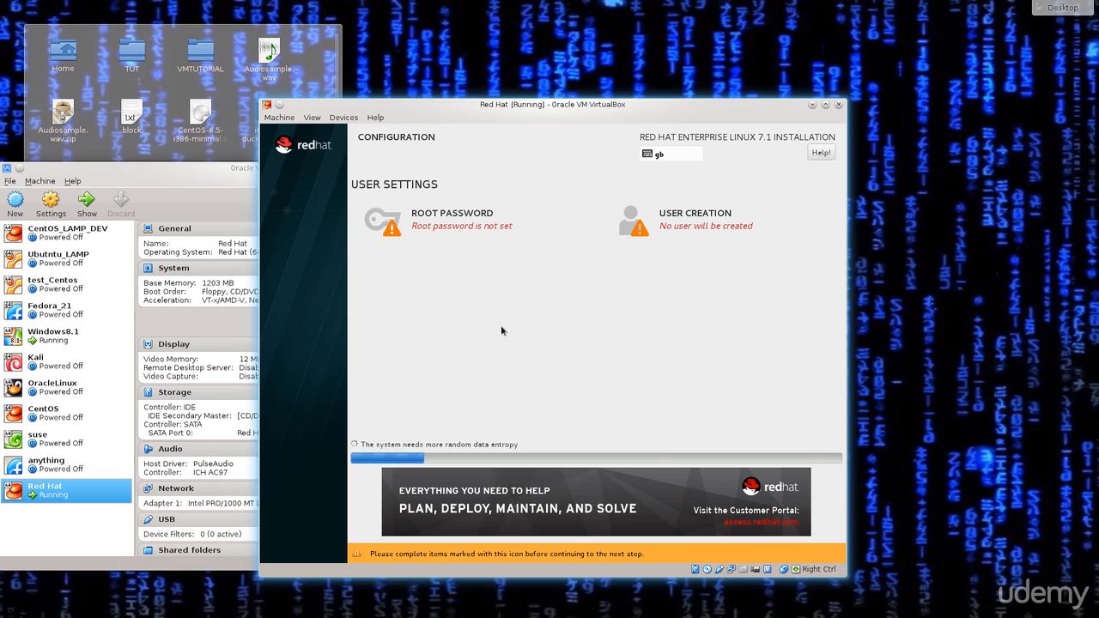
left_click(442, 219)
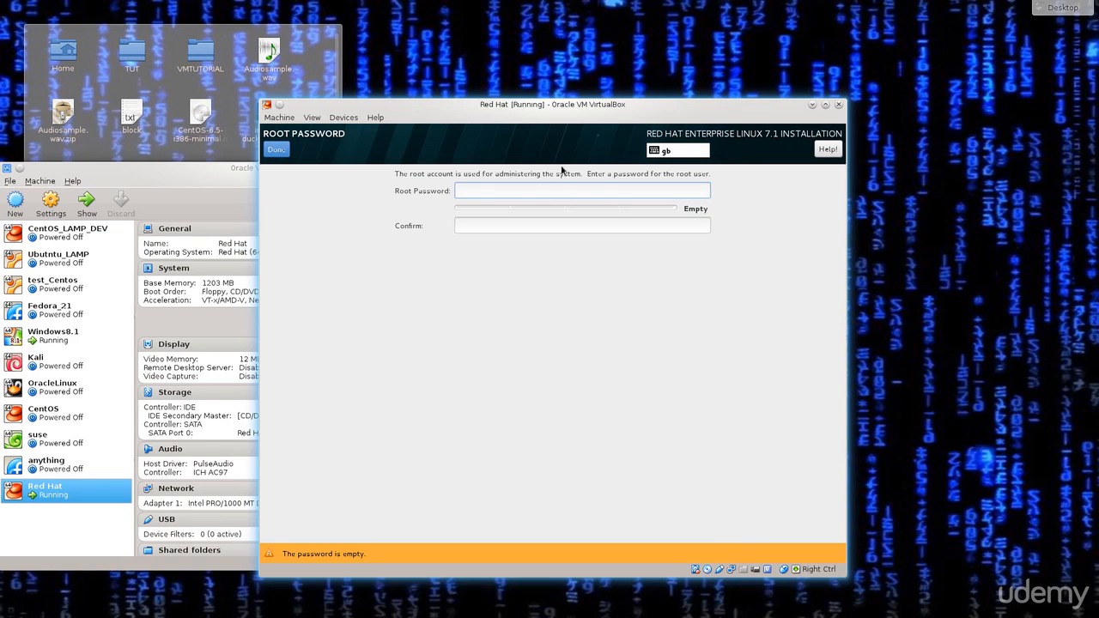
Step: Type a long root password, then clear both the Root Password and Confirm fields
type("rootroot")
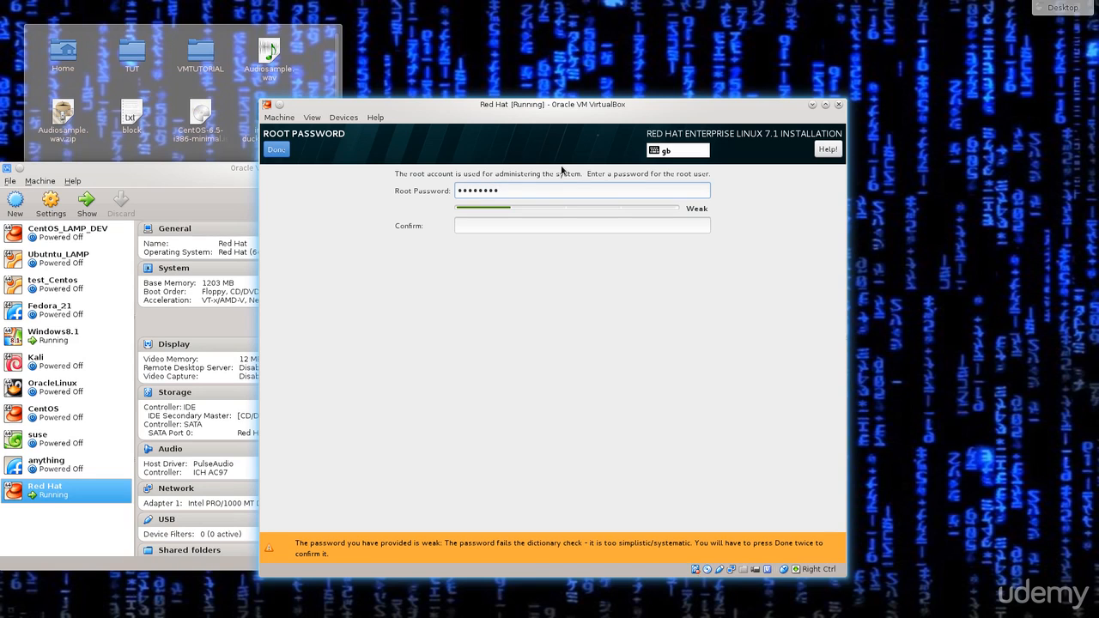
type("12345passwor")
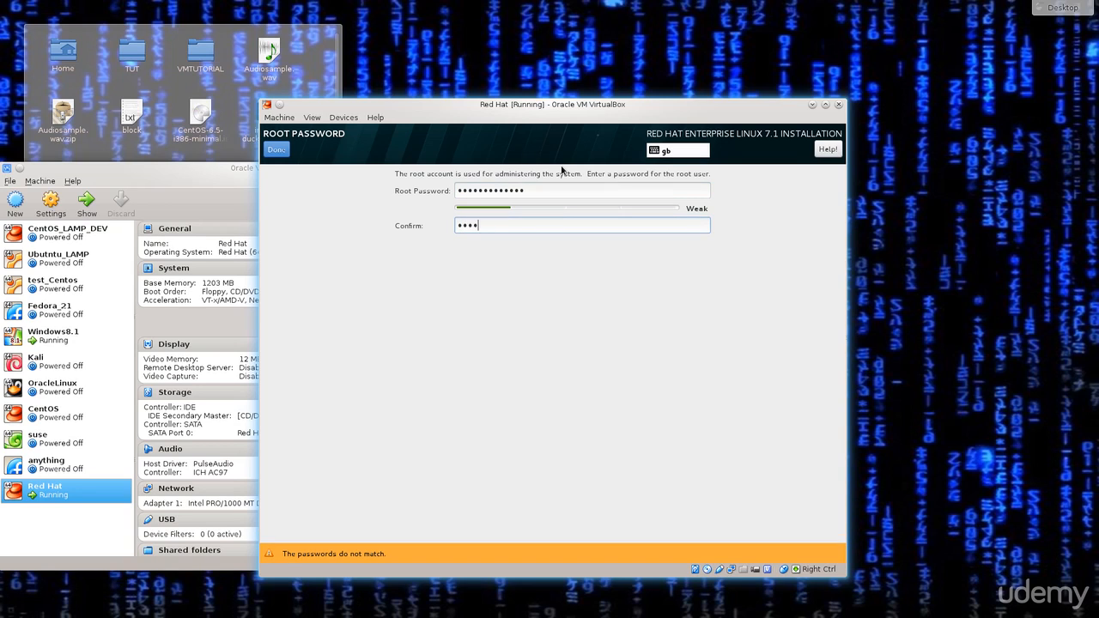
type("d12345")
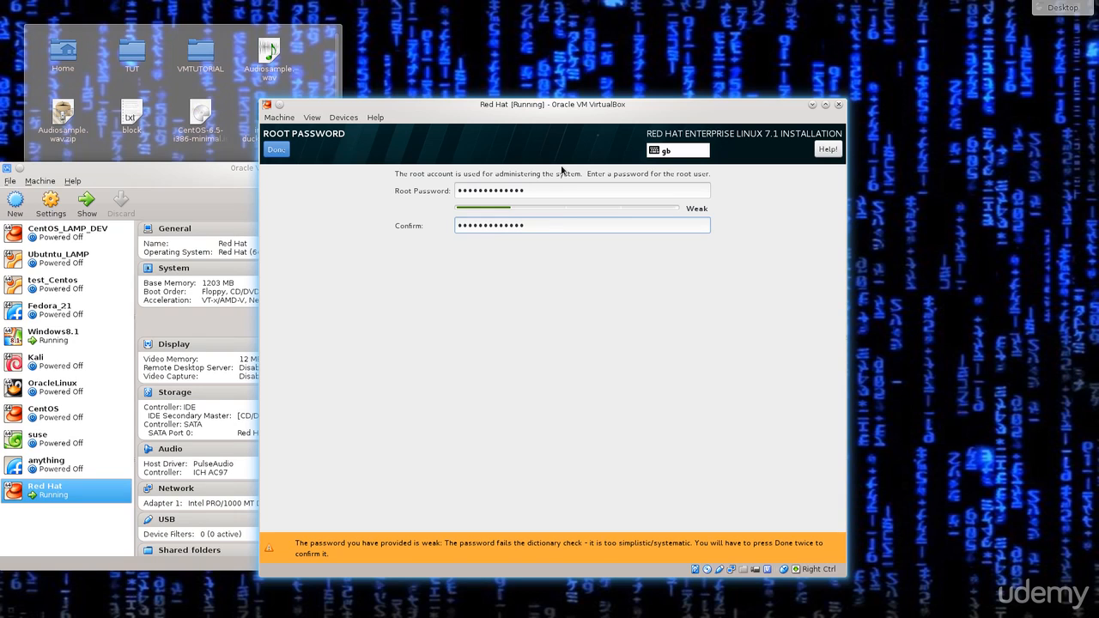
double_click(549, 189)
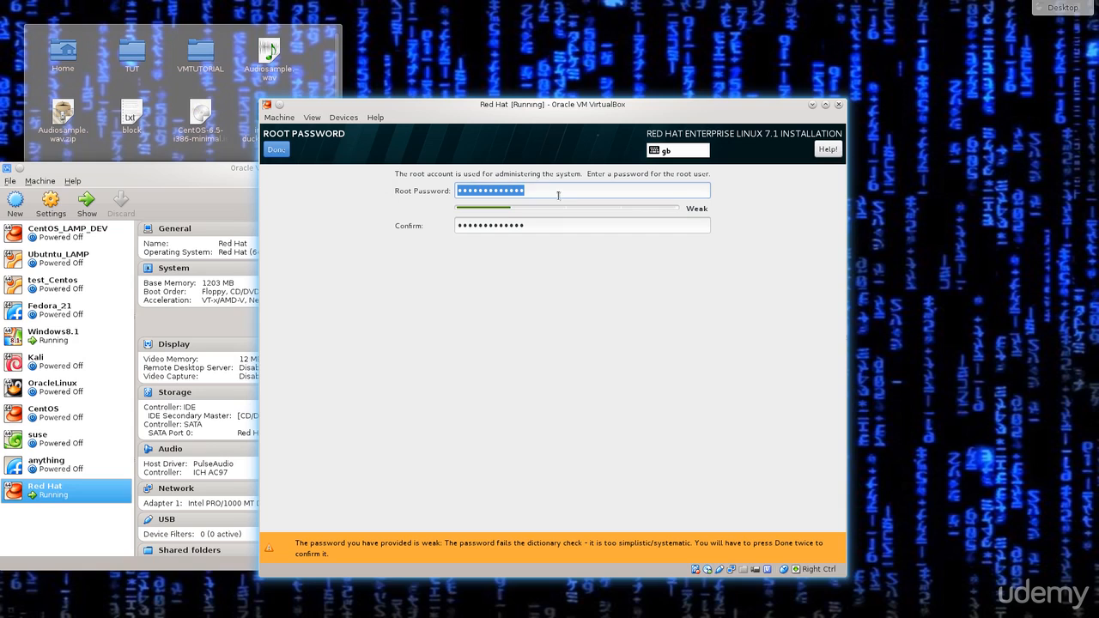
key("BackSpace")
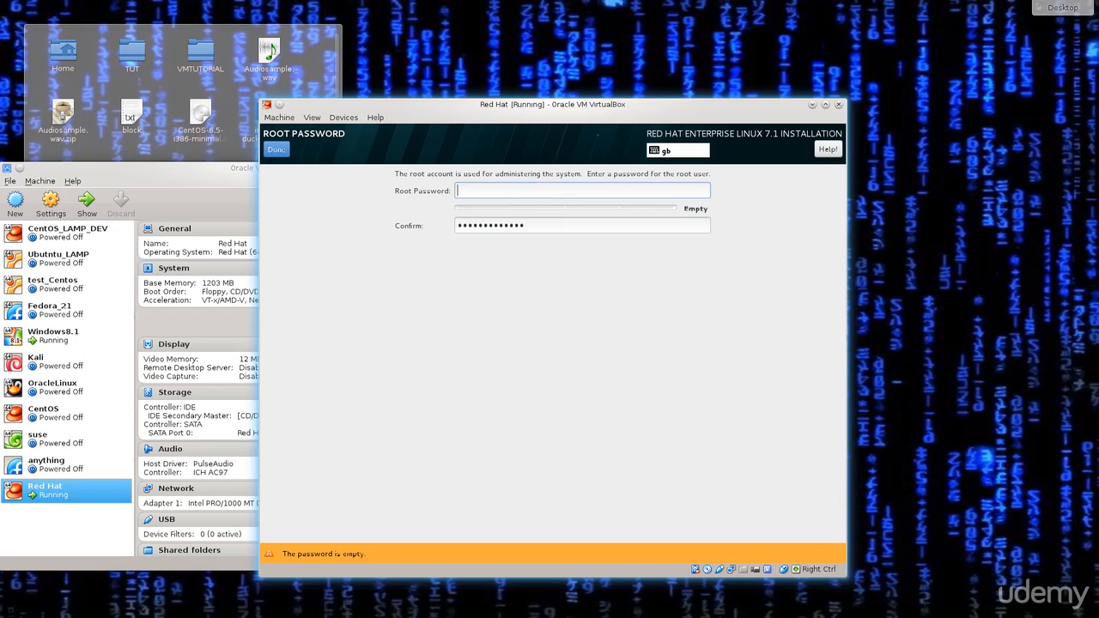
double_click(592, 226)
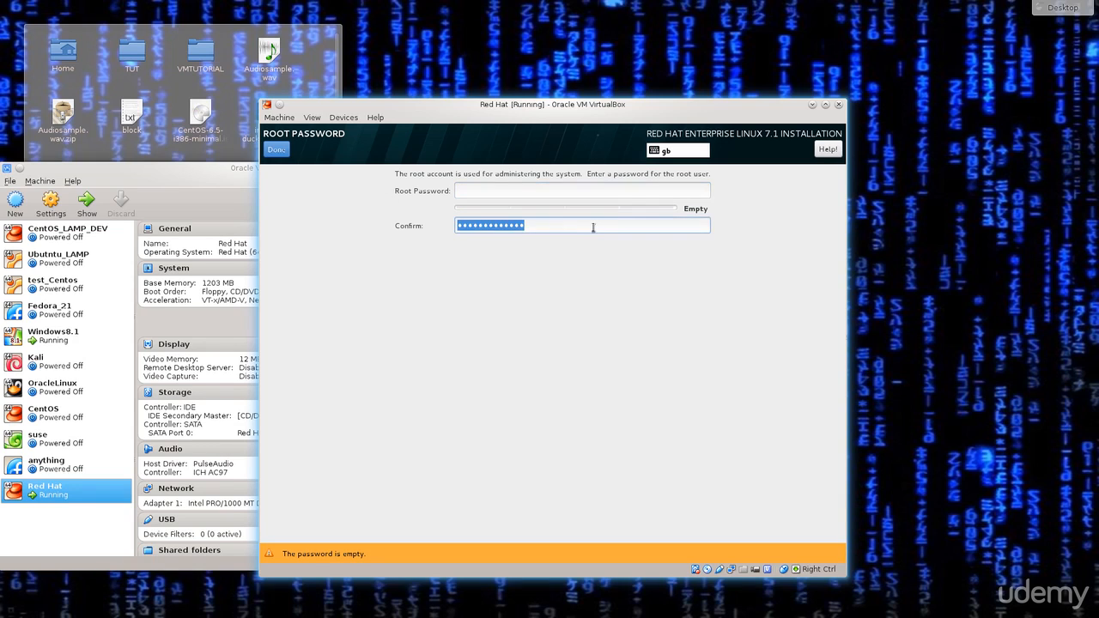
key("BackSpace")
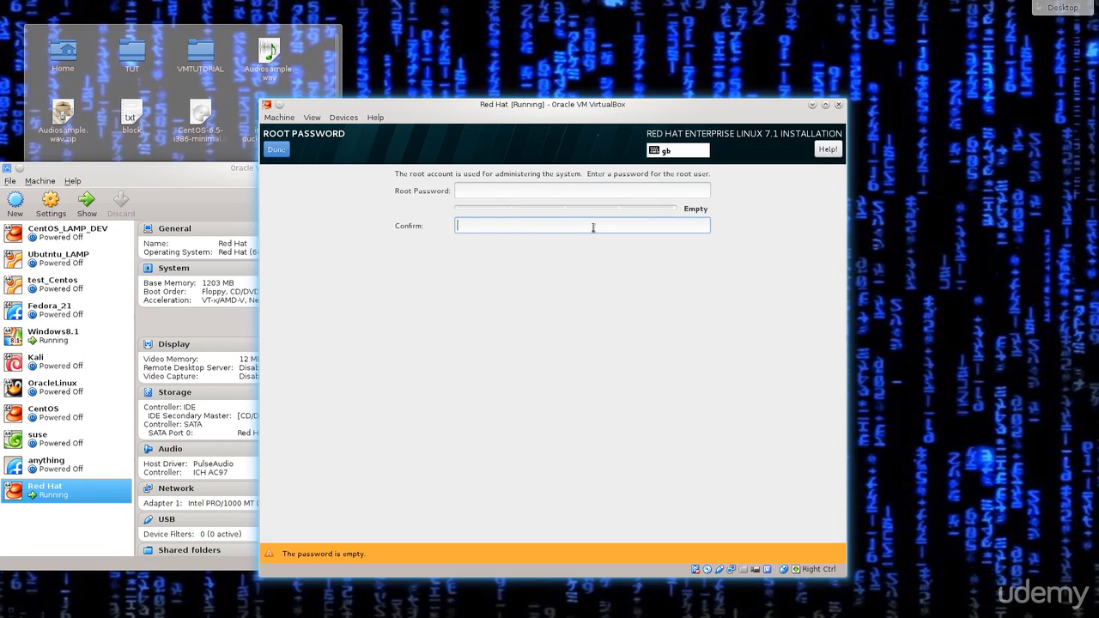
Step: Retype the Root Password field, ending with a new 4-character password
type("••••••••")
left_click(590, 191)
type("••")
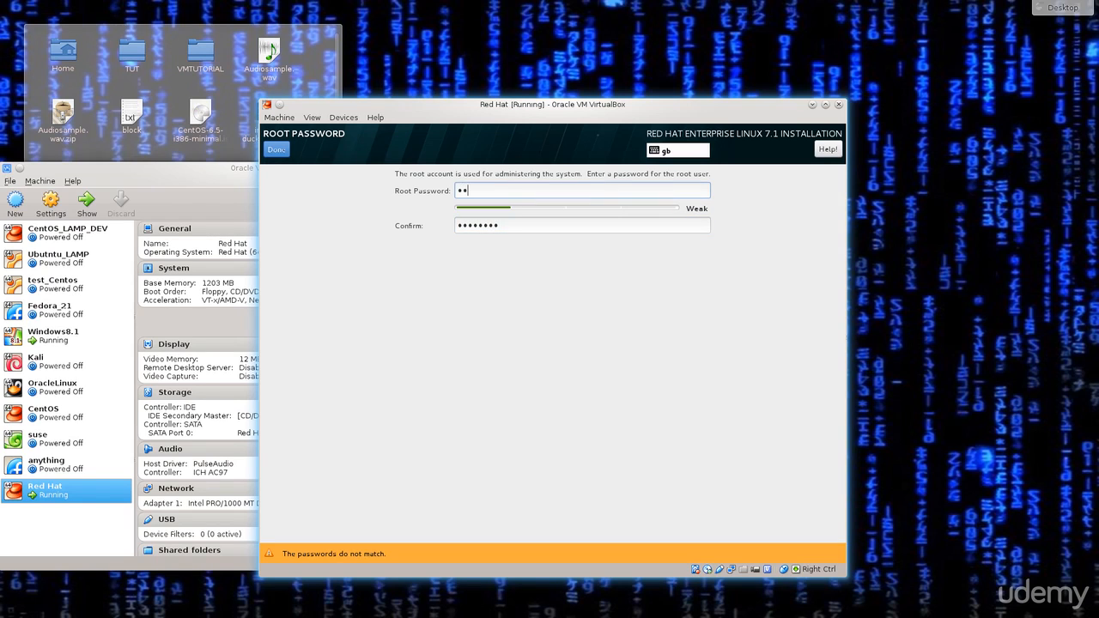
type("••••••")
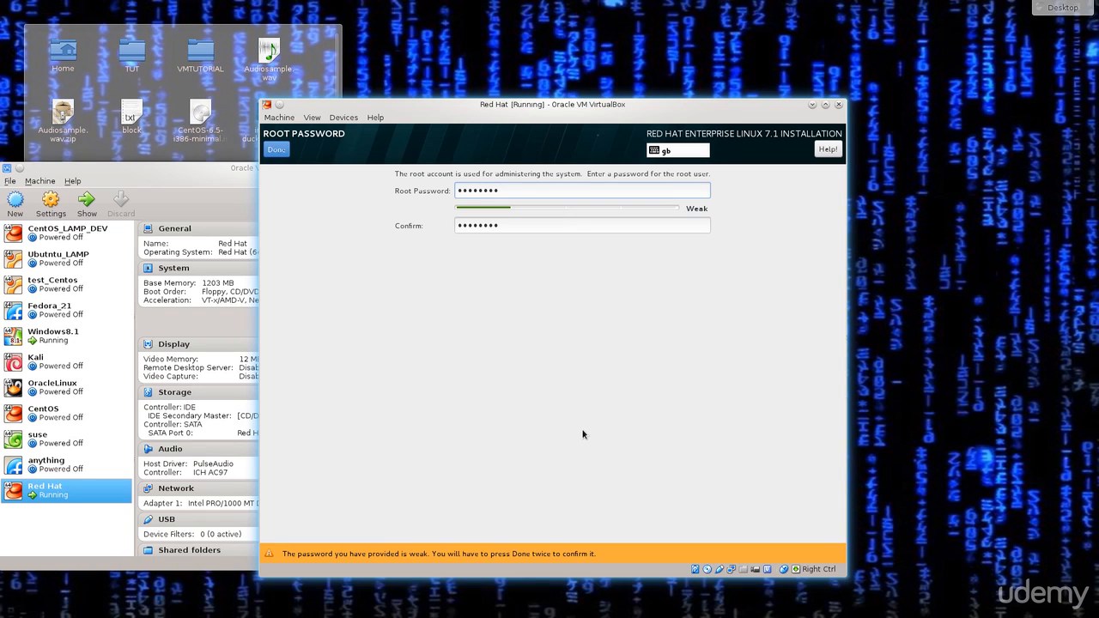
left_click_drag(506, 193, 361, 194)
type("••••")
Step: Enter the matching confirmation and accept the weak root password with Done twice
key("Tab")
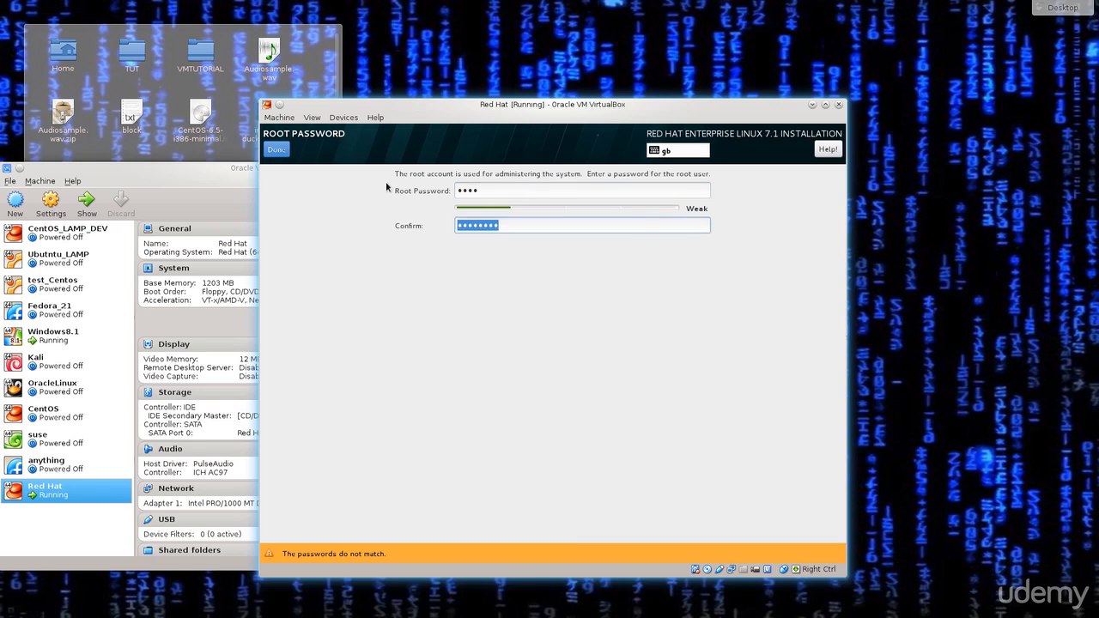
type("••••")
left_click(276, 150)
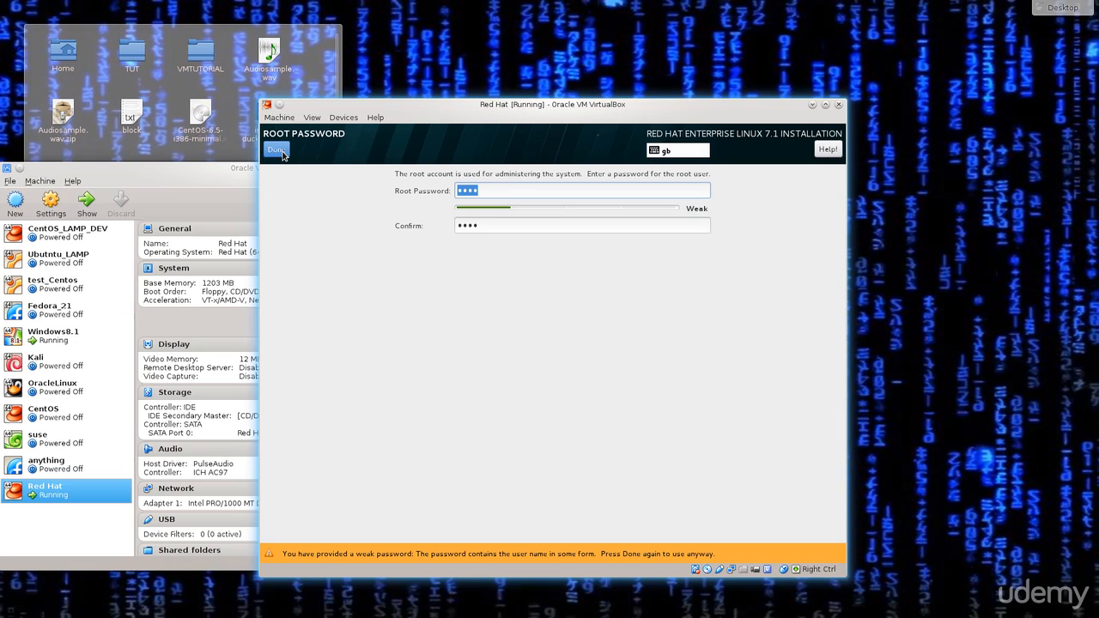
left_click(283, 152)
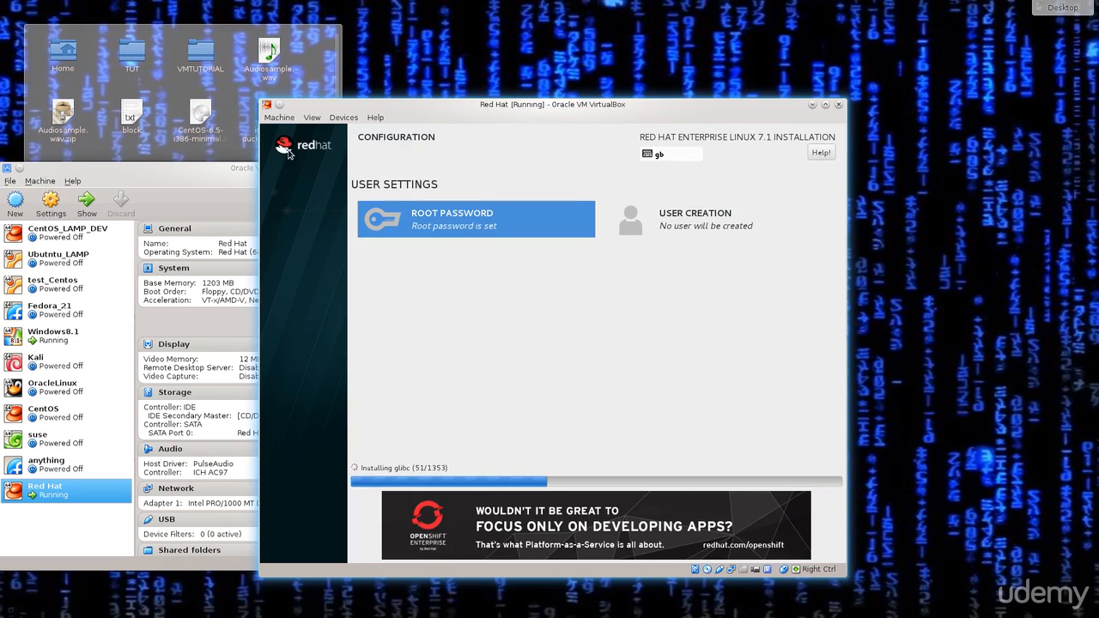
Step: In User Creation, enter the user name RandomGuy after clearing stray typing
left_click(651, 224)
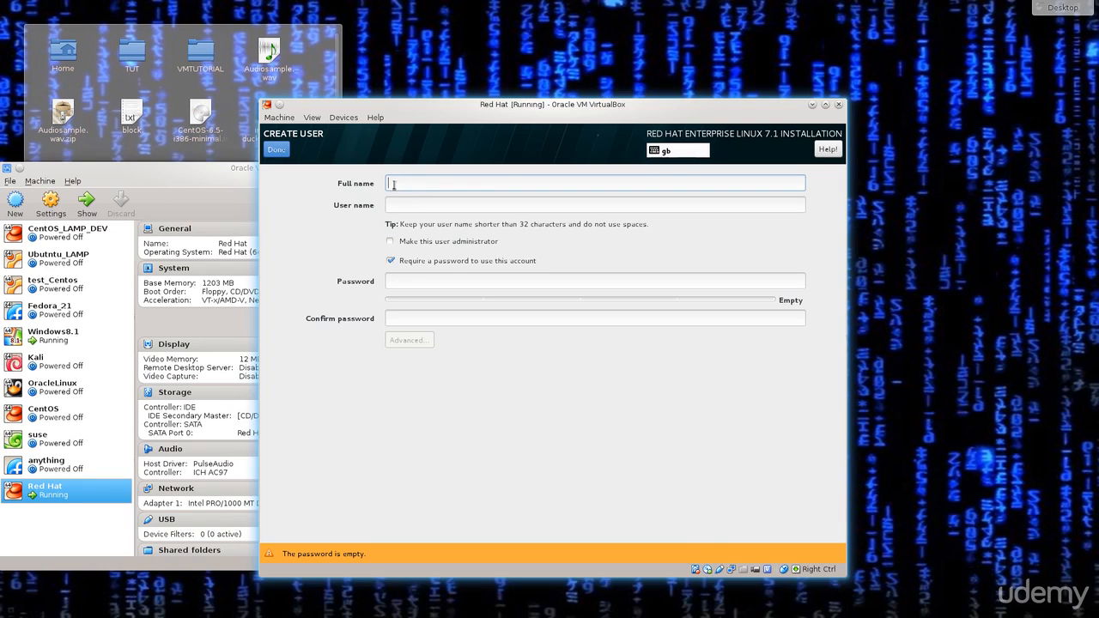
type("etergerger")
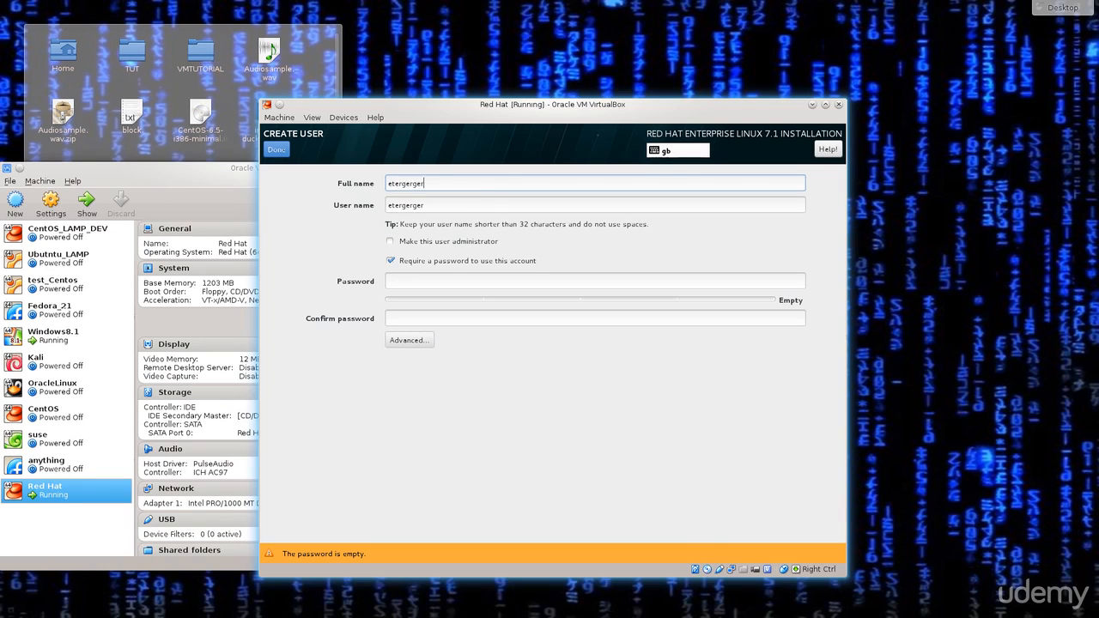
key("BackSpace")
key("BackSpace")
key("BackSpace")
key("BackSpace")
key("BackSpace")
key("BackSpace")
key("BackSpace")
key("BackSpace")
key("BackSpace")
key("BackSpace")
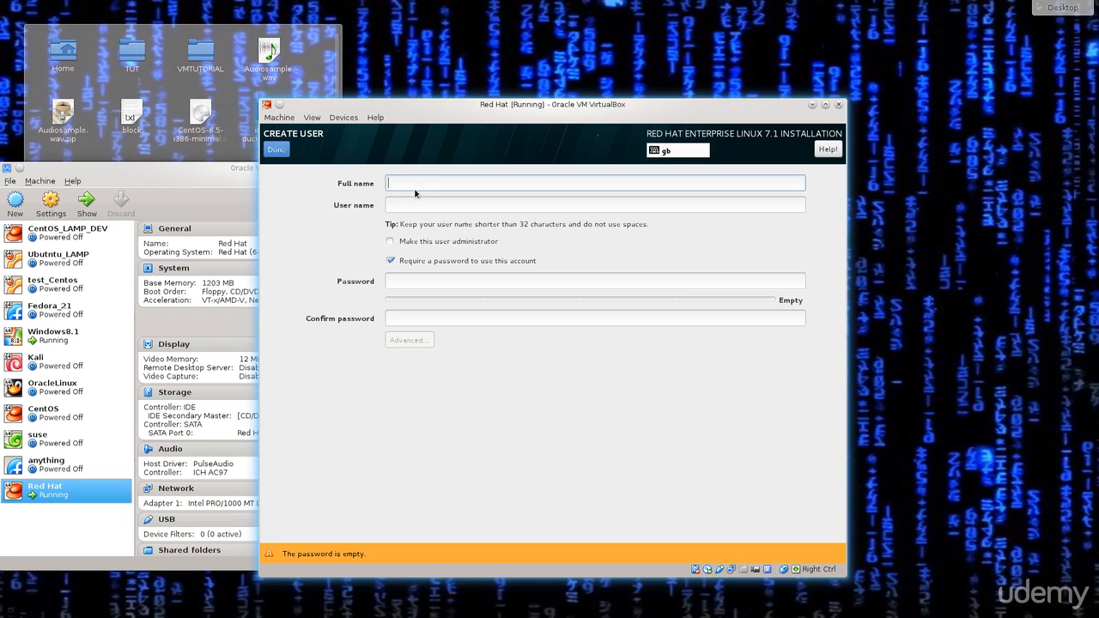
left_click(421, 205)
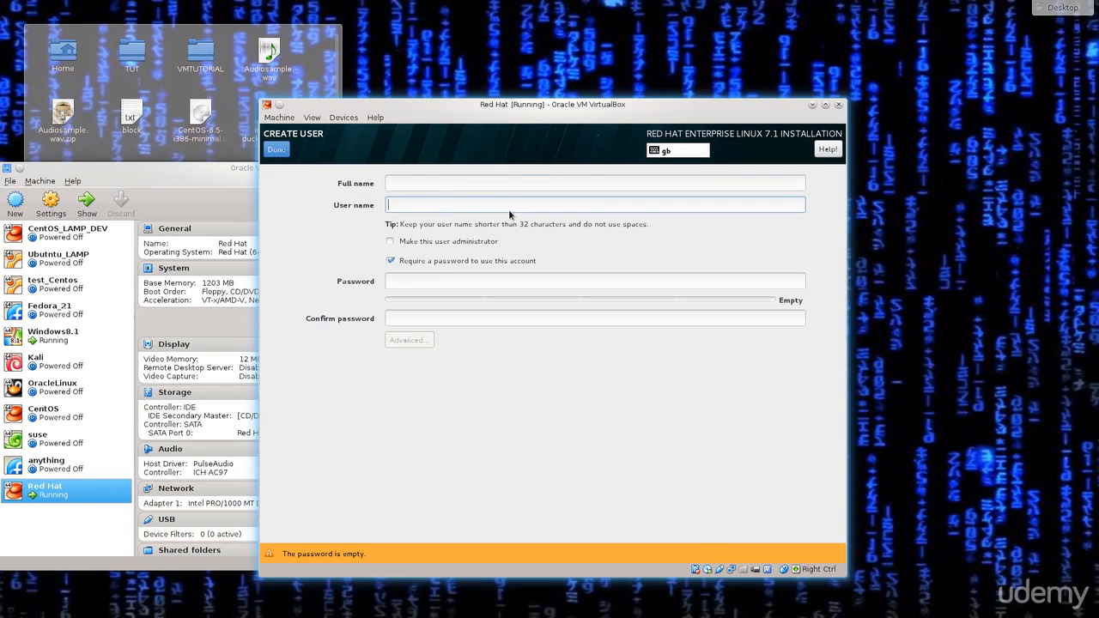
type("RandomGuy")
left_click(481, 184)
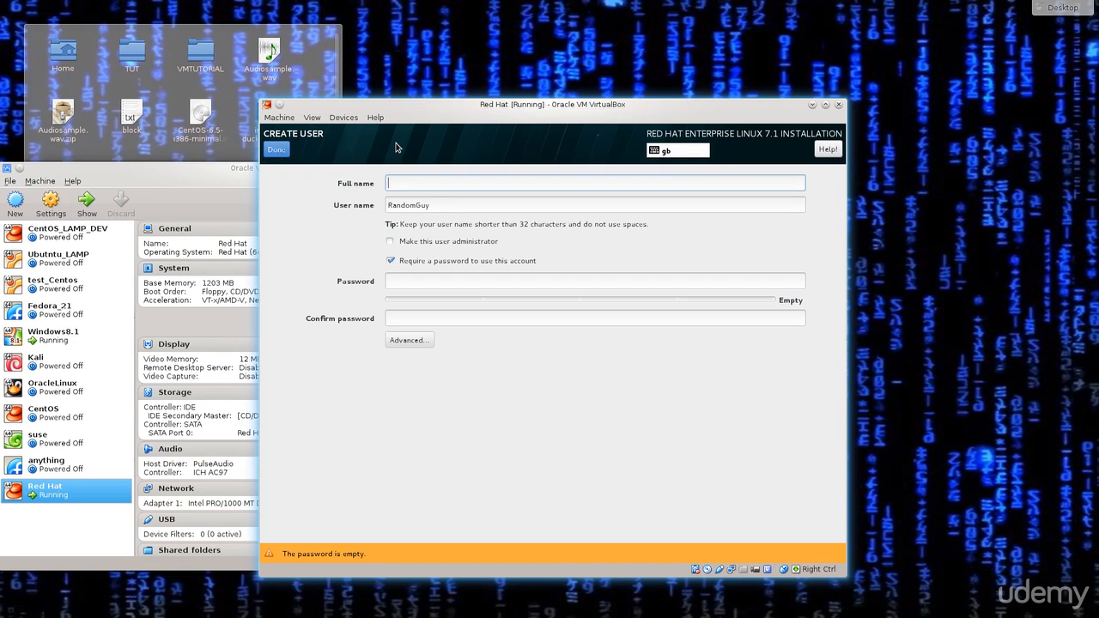
Step: Give the account a short 4-letter matching password and accept it despite the weak warning
left_click(559, 281)
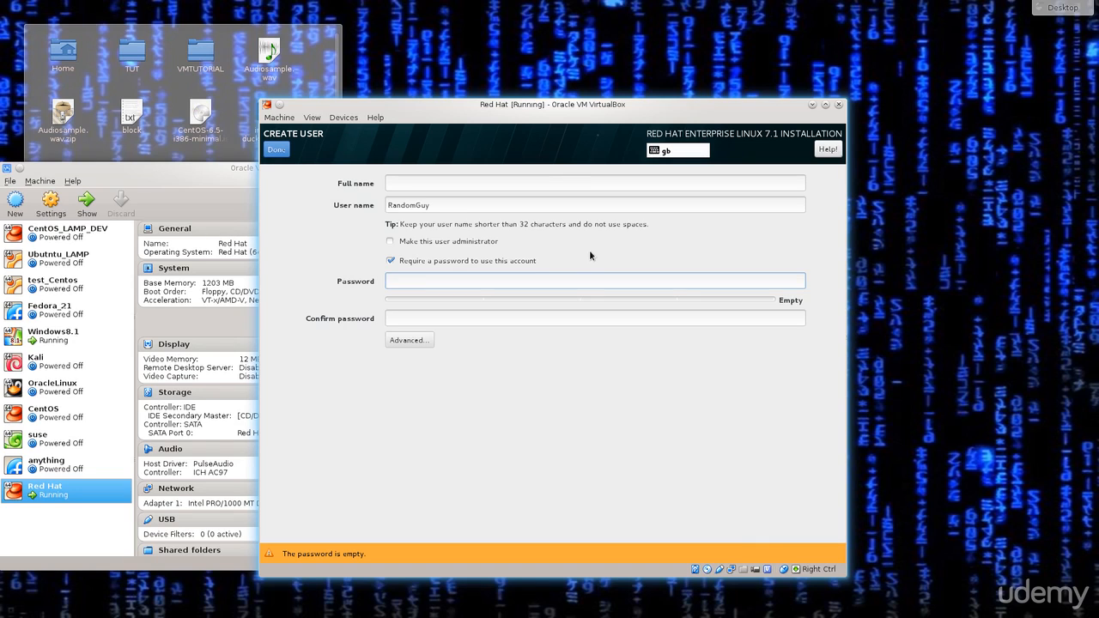
type("test")
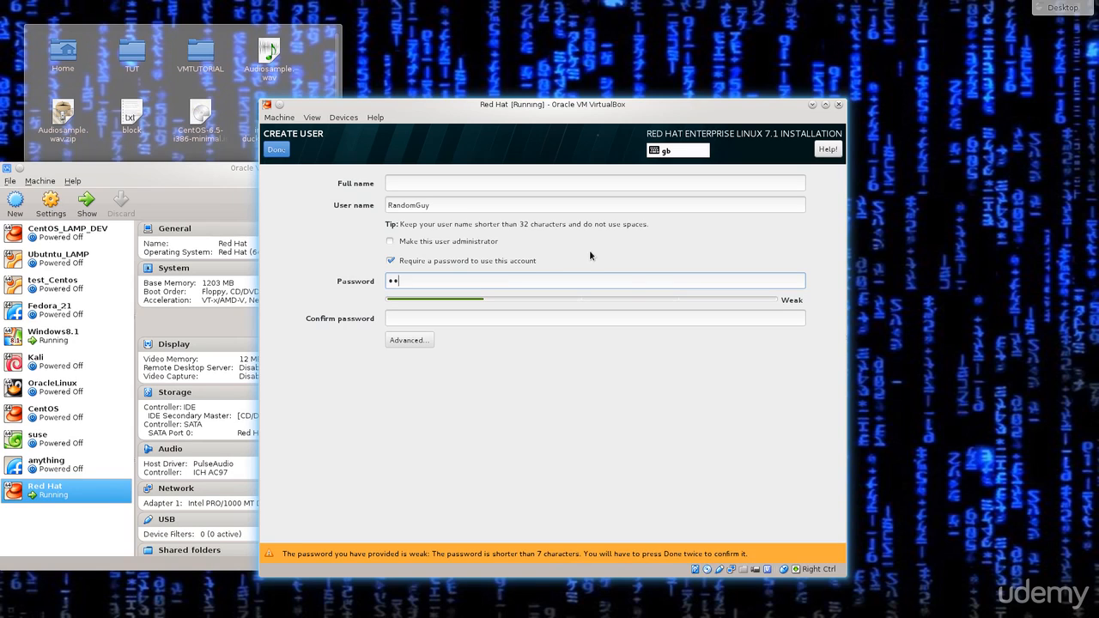
key("Tab")
type("test")
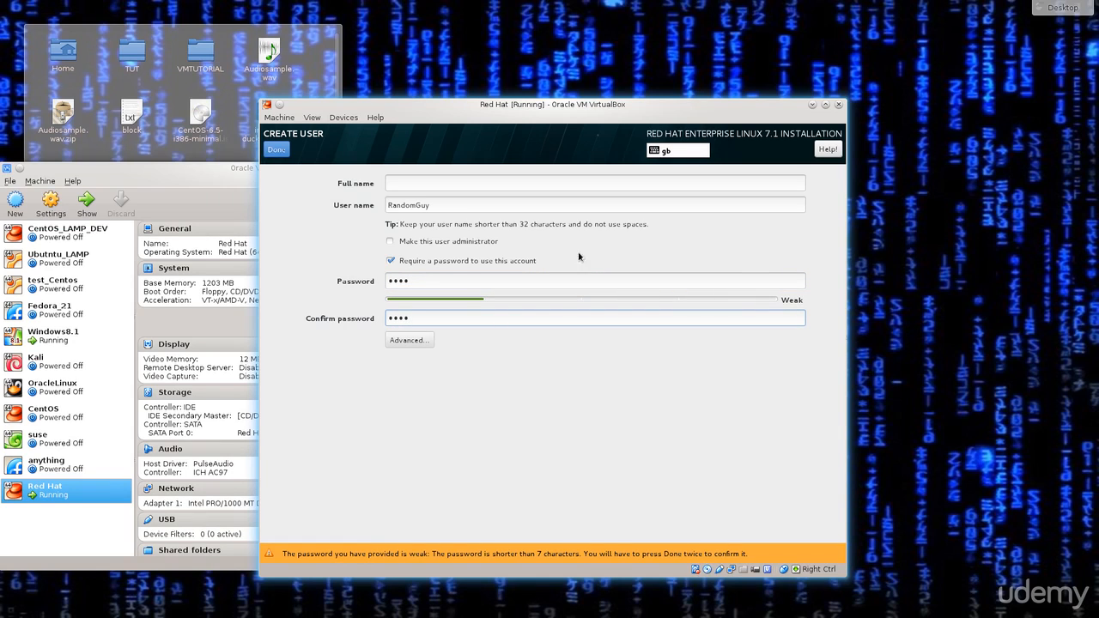
left_click(284, 153)
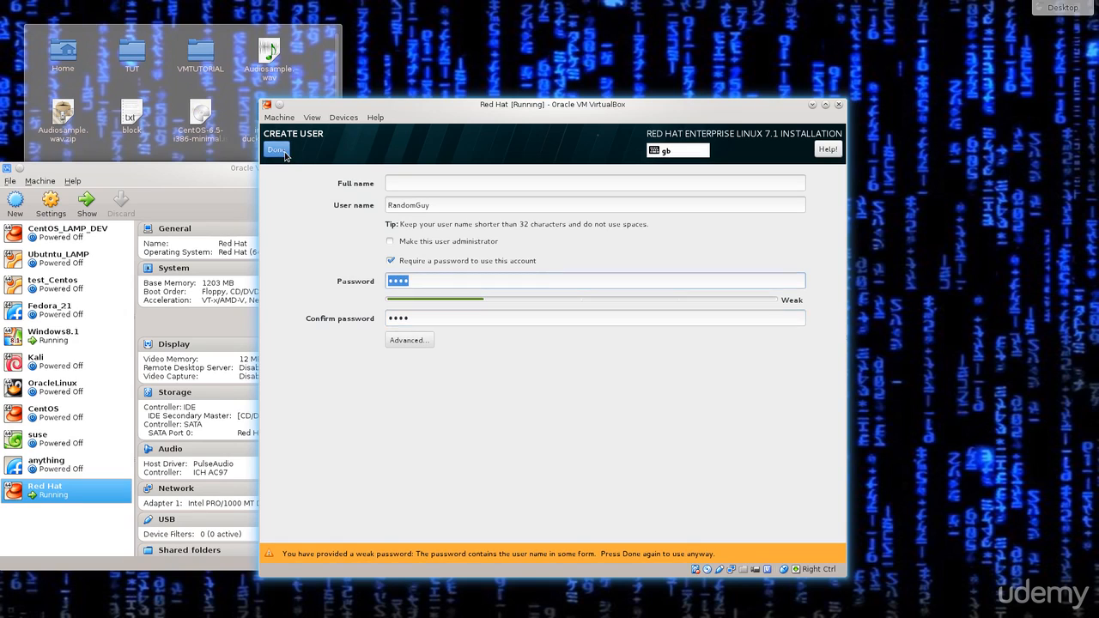
left_click(284, 153)
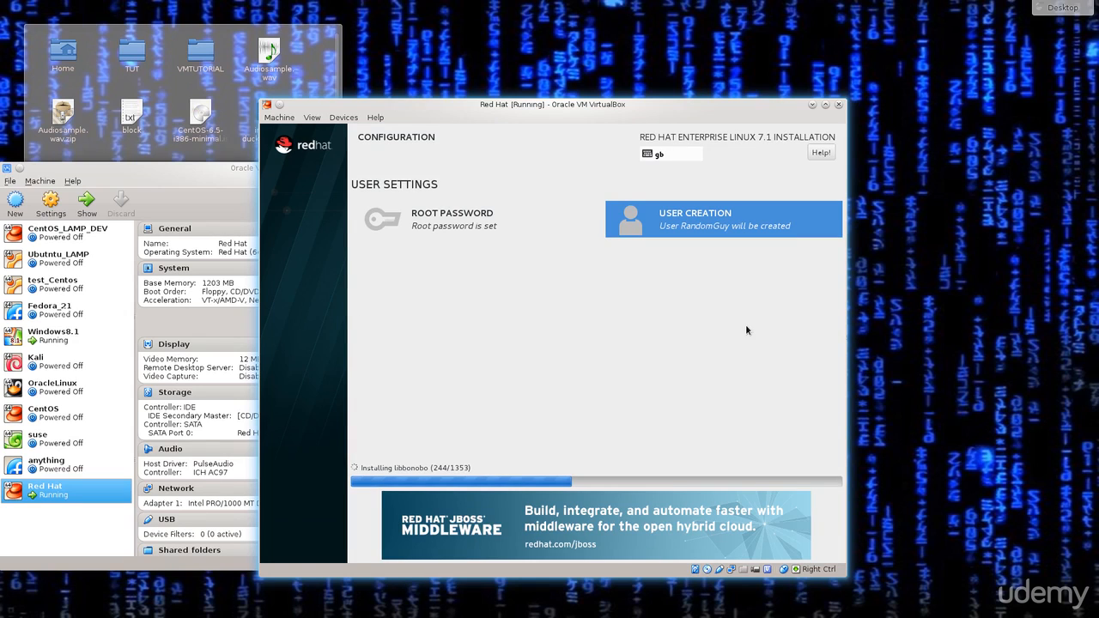